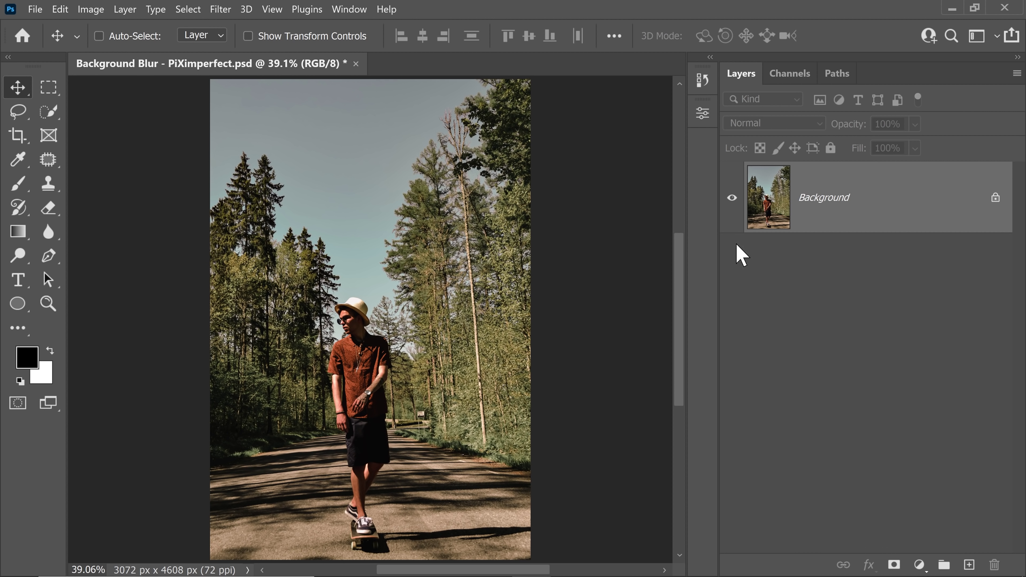
- Duplicate the Background layer twice
{"action": "key", "text": "ctrl"}
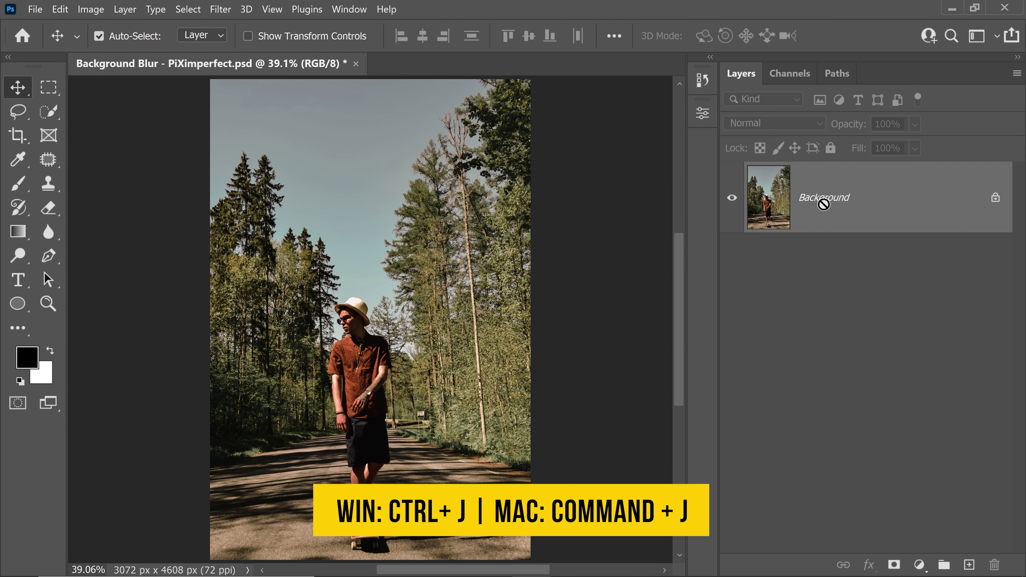
{"action": "key", "text": "ctrl+j"}
{"action": "key", "text": "ctrl+j"}
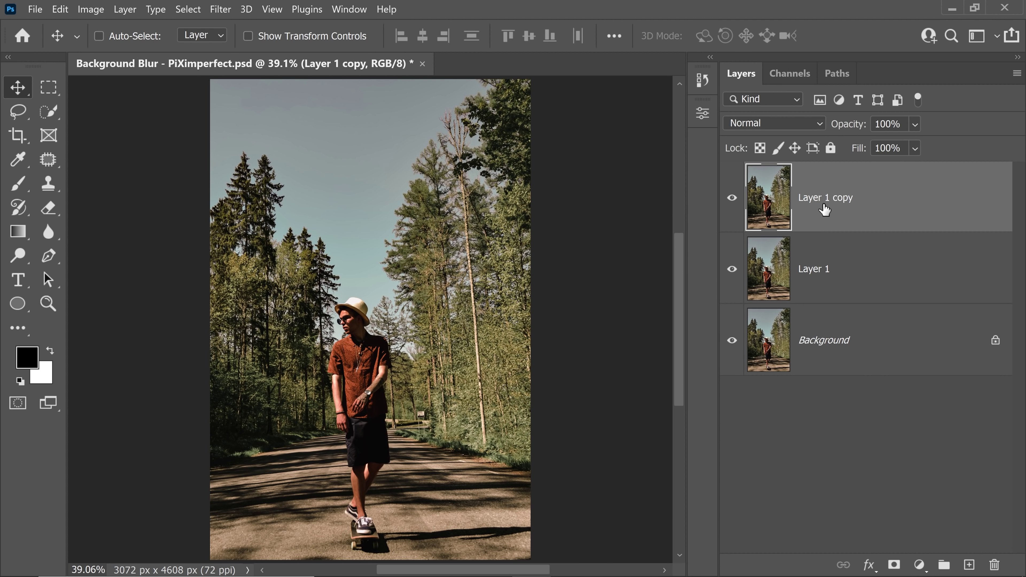
- Rename the top duplicate layer as Subject and hide it
{"action": "double_click", "coordinate": [825, 210]}
{"action": "type", "text": "Sub"}
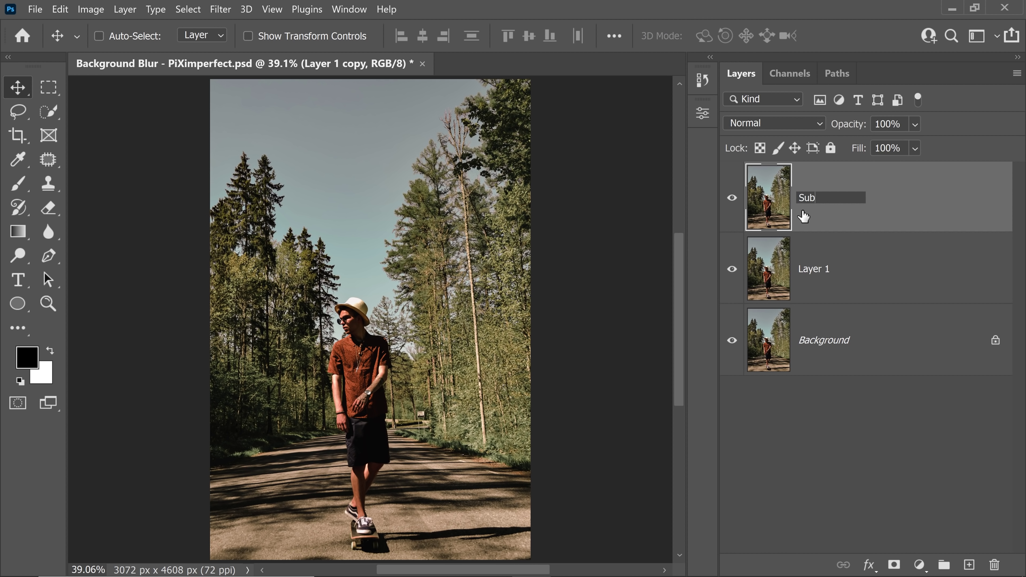
{"action": "type", "text": "ject"}
{"action": "key", "text": "Return"}
{"action": "left_click", "coordinate": [731, 198]}
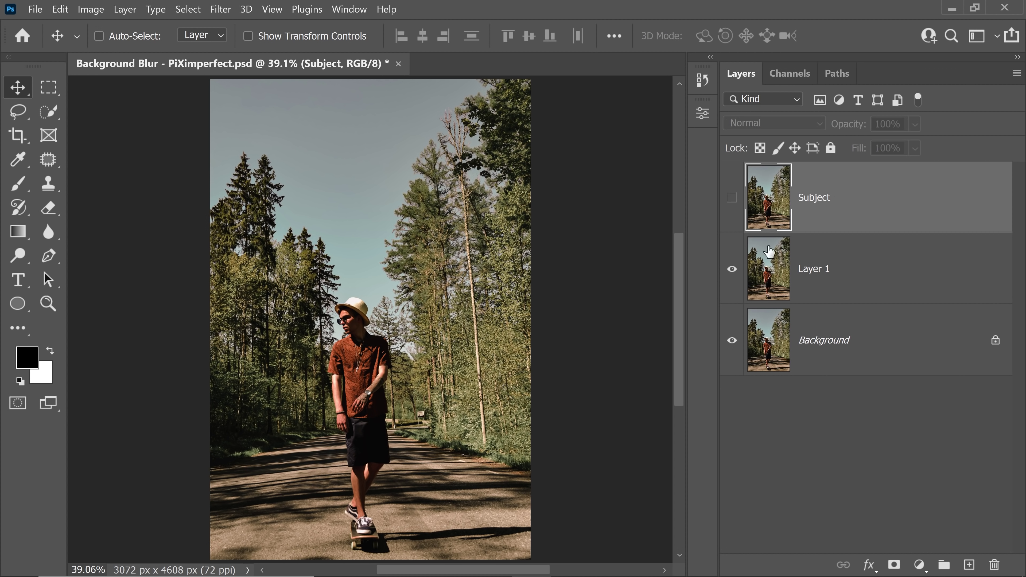
- Rename Layer 1 as Main and convert it for Smart Filters
{"action": "double_click", "coordinate": [821, 270]}
{"action": "type", "text": "Main"}
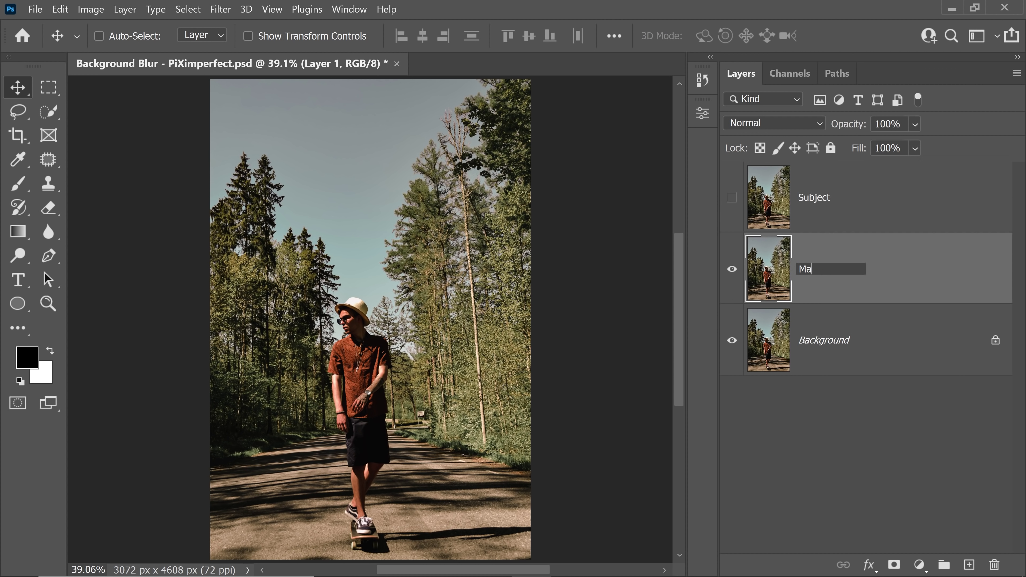
{"action": "key", "text": "Return"}
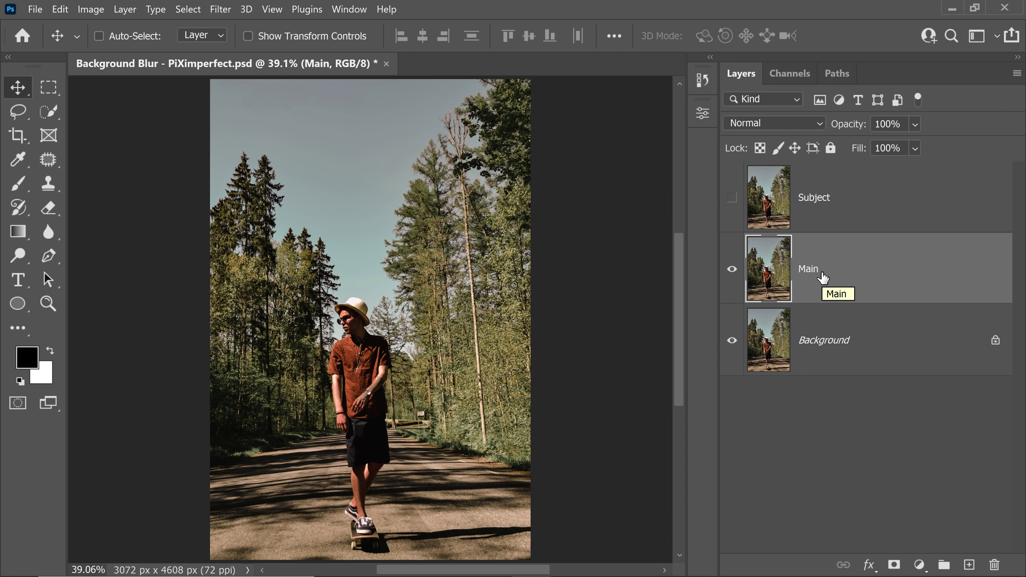
{"action": "left_click", "coordinate": [222, 9]}
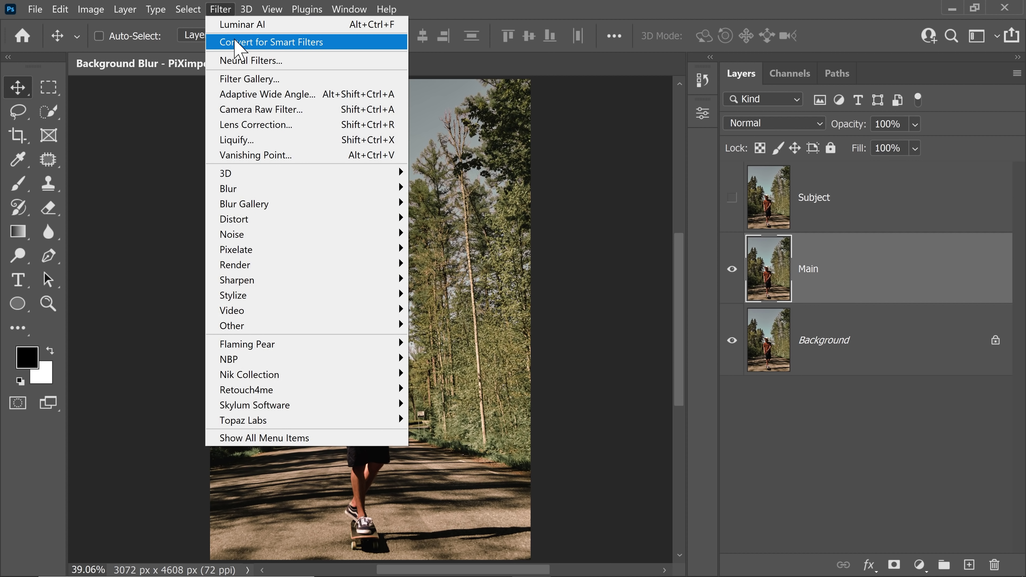
{"action": "left_click", "coordinate": [243, 42]}
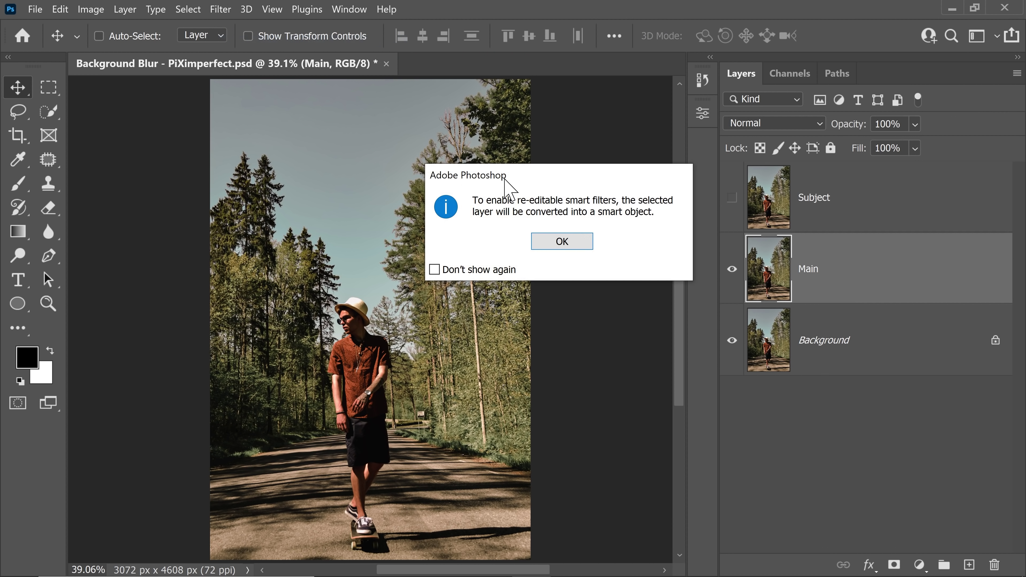
{"action": "left_click", "coordinate": [573, 243]}
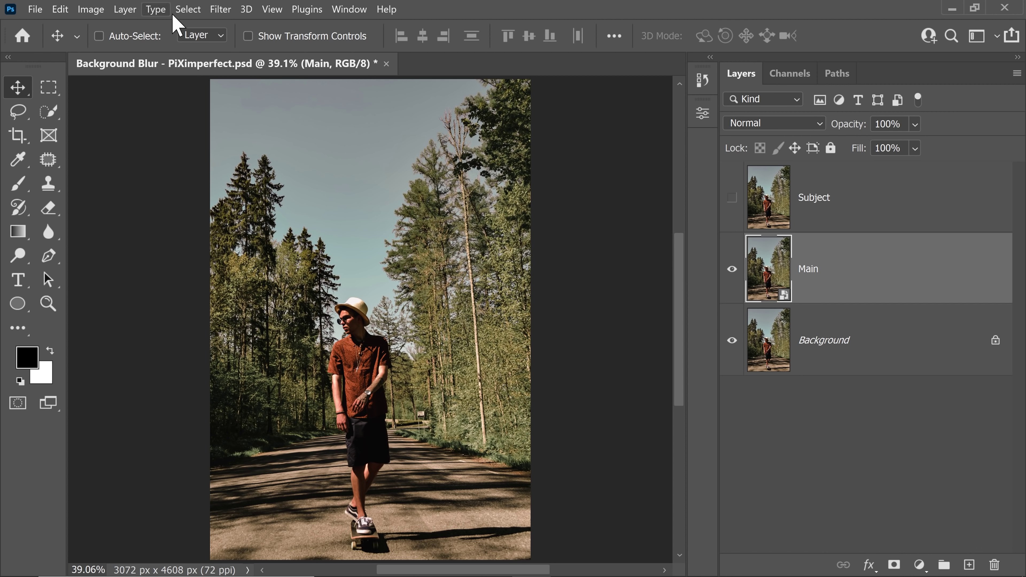
- Open the Main layer in the Skylum Luminar AI filter and switch to its editing tools
{"action": "left_click", "coordinate": [220, 8]}
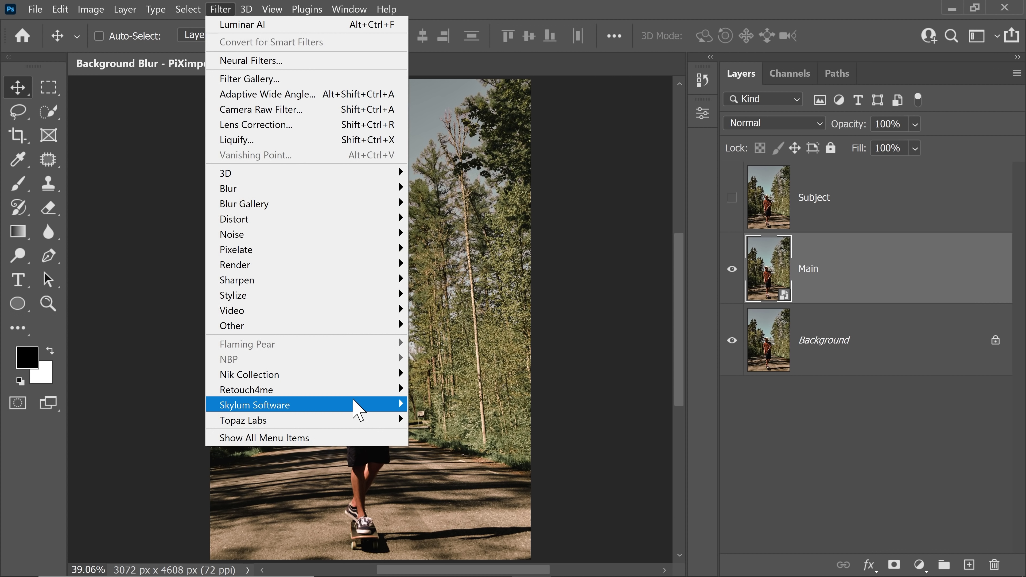
{"action": "mouse_move", "coordinate": [356, 405]}
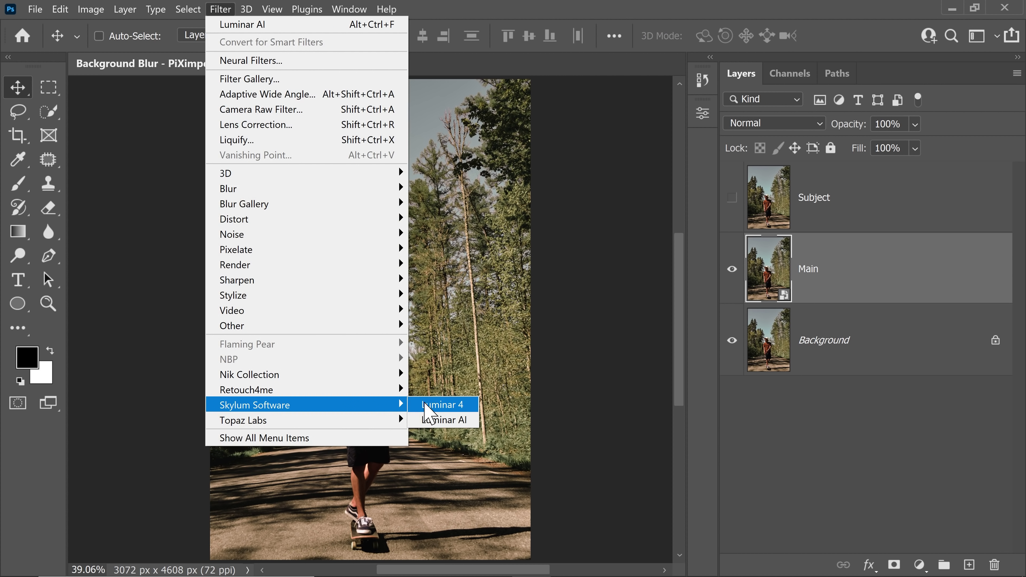
{"action": "left_click", "coordinate": [441, 420]}
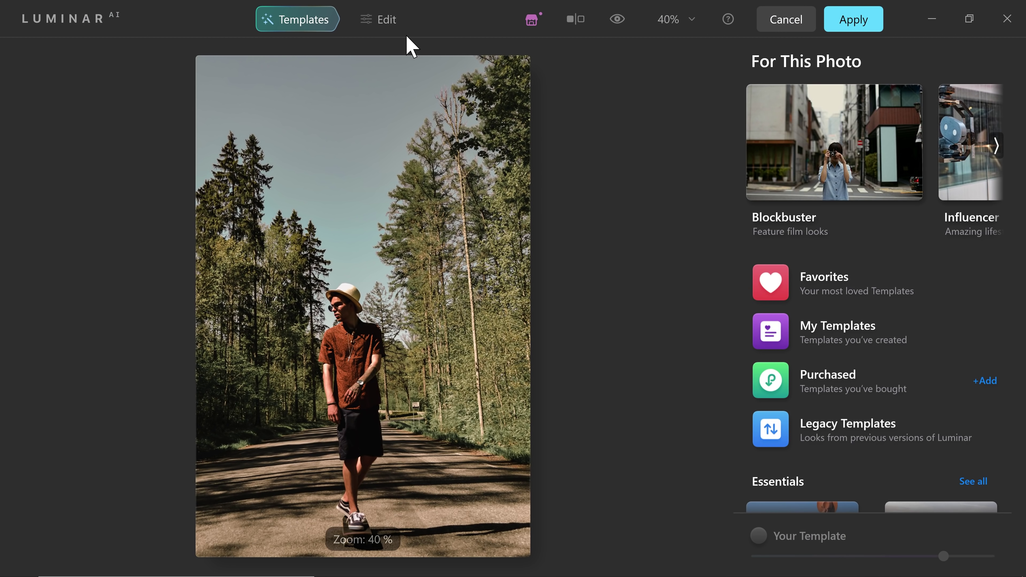
{"action": "left_click", "coordinate": [394, 28]}
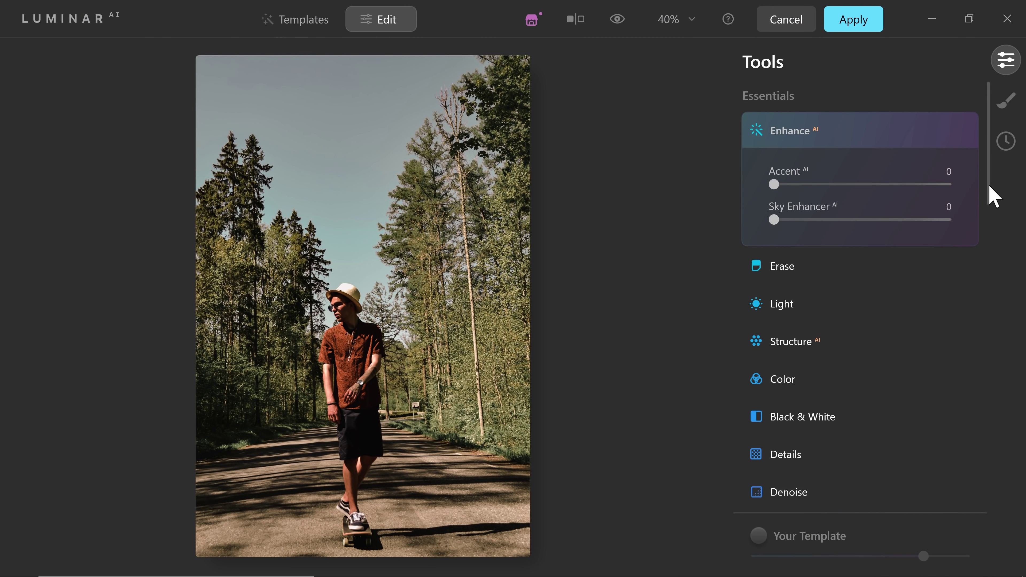
- Replace the photo's sky with the Blue Sky 4 preset using the Sky AI tool
{"action": "left_click_drag", "start_coordinate": [990, 195], "coordinate": [994, 303]}
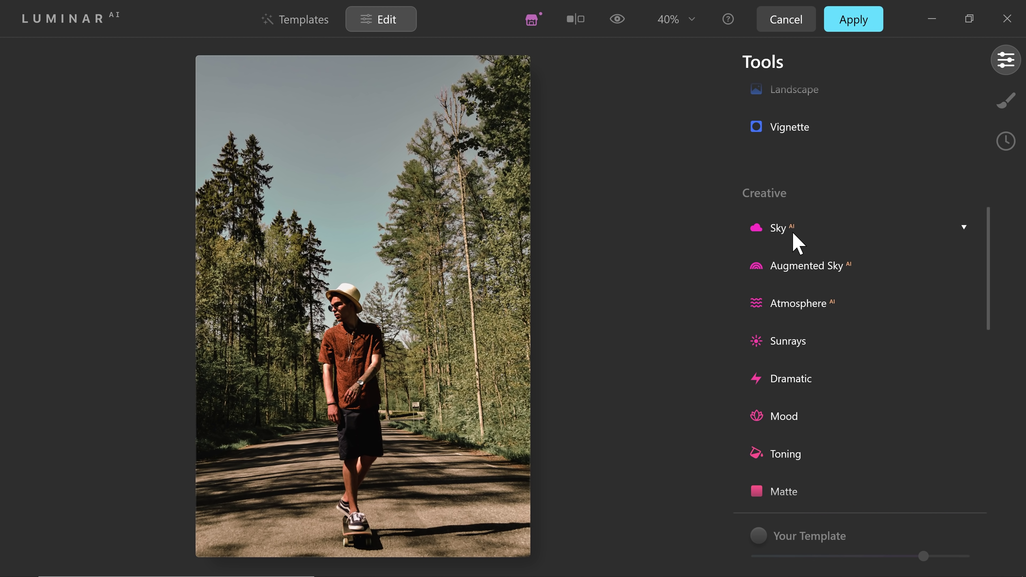
{"action": "left_click", "coordinate": [795, 239]}
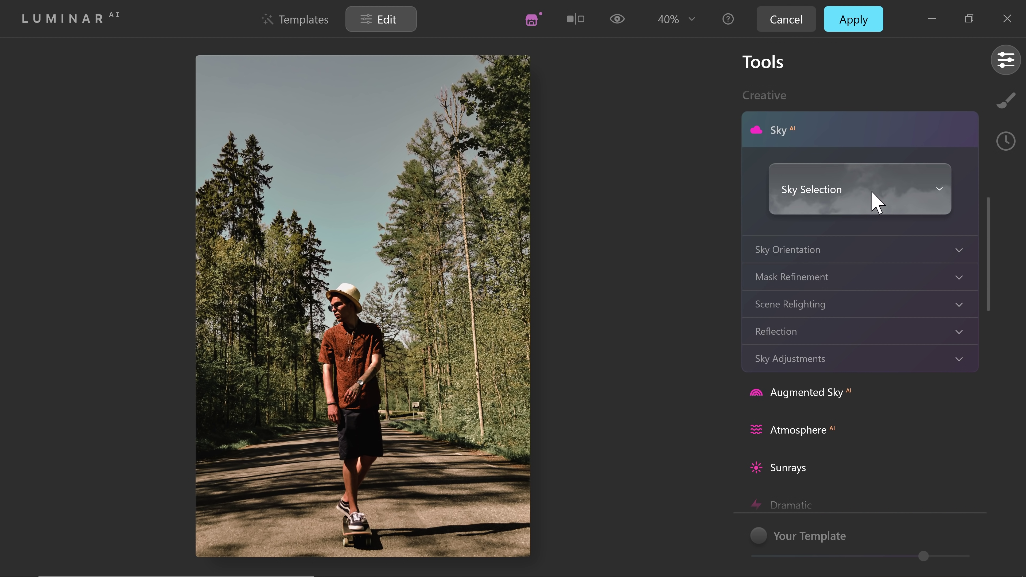
{"action": "left_click", "coordinate": [884, 204]}
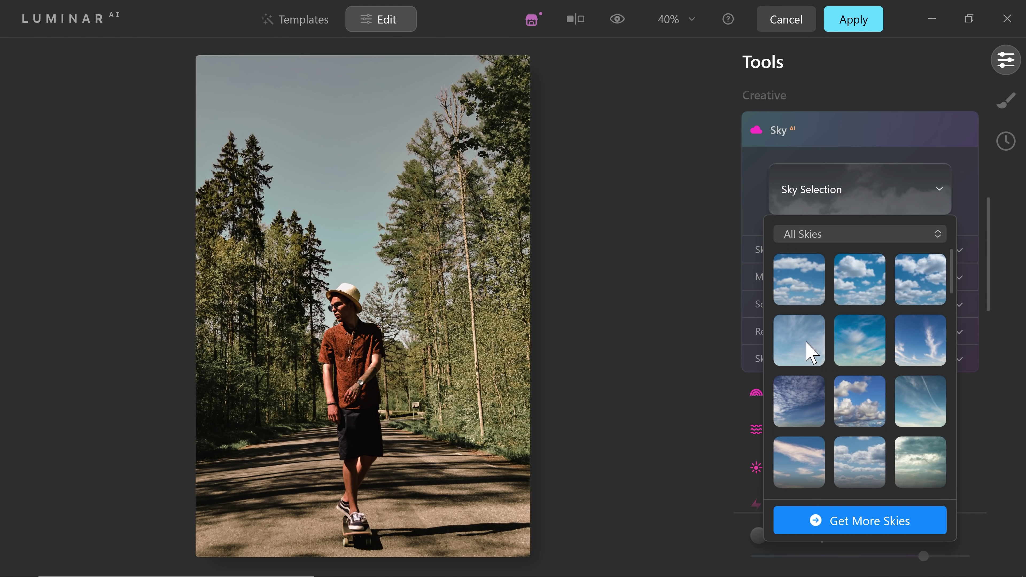
{"action": "left_click", "coordinate": [802, 342]}
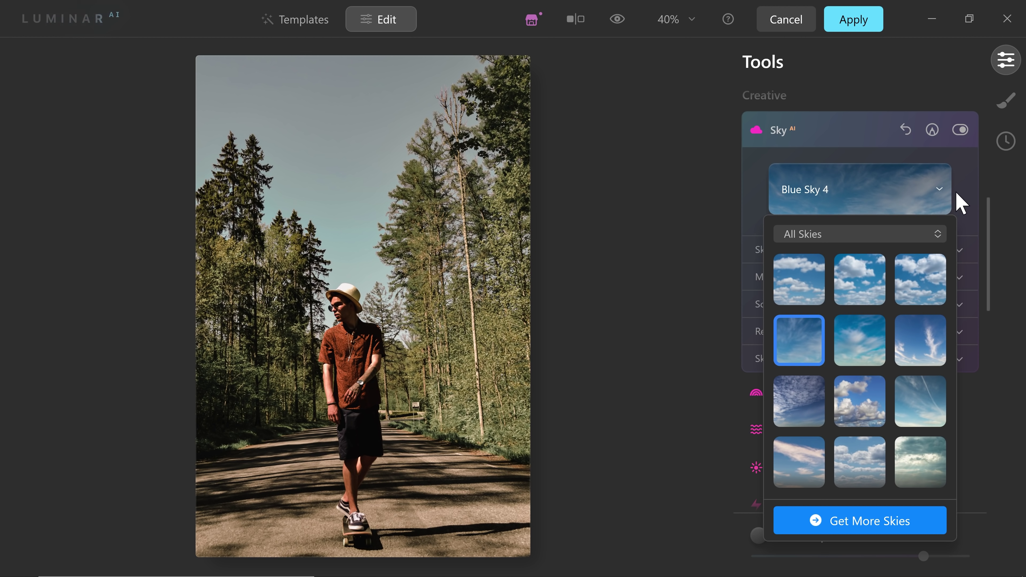
{"action": "left_click", "coordinate": [944, 201]}
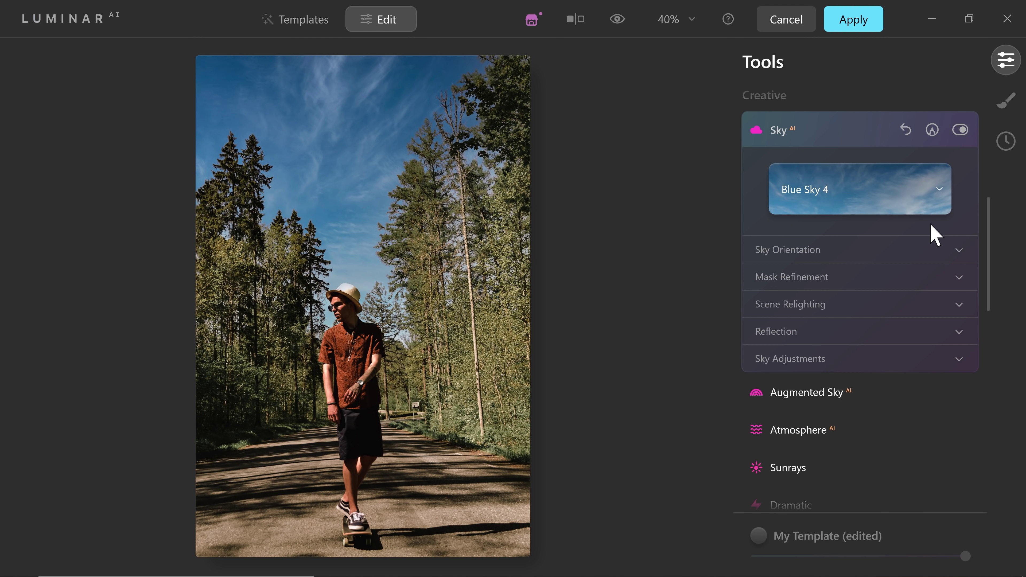
- Adjust the new sky, setting Warmth to 33 and Brightness to 100
{"action": "left_click", "coordinate": [857, 358]}
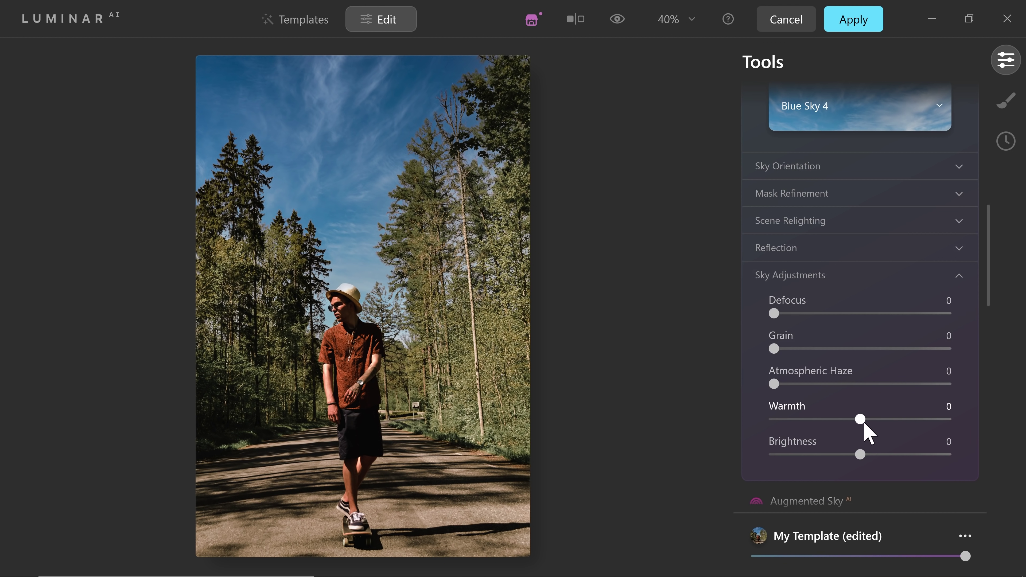
{"action": "left_click_drag", "start_coordinate": [860, 421], "coordinate": [890, 422]}
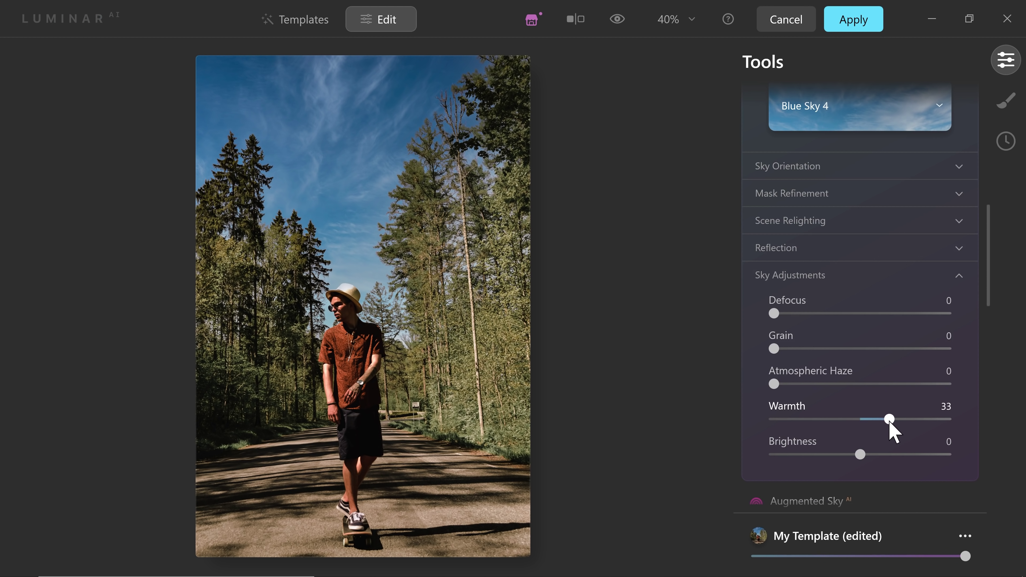
{"action": "left_click_drag", "start_coordinate": [861, 455], "coordinate": [971, 454]}
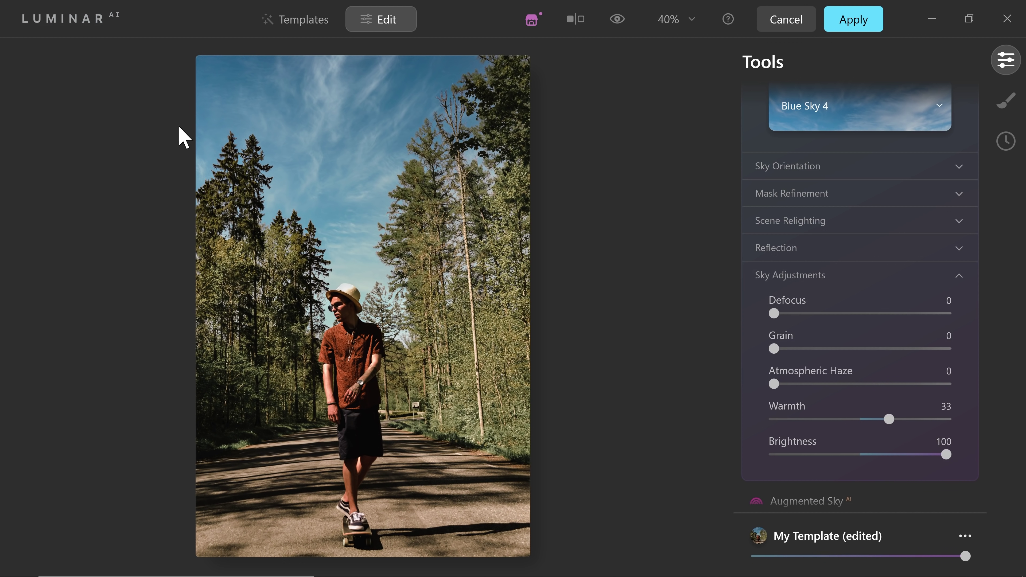
- Blur the background behind the man with Portrait Bokeh AI at an Amount of 100
{"action": "left_click_drag", "start_coordinate": [992, 302], "coordinate": [990, 435]}
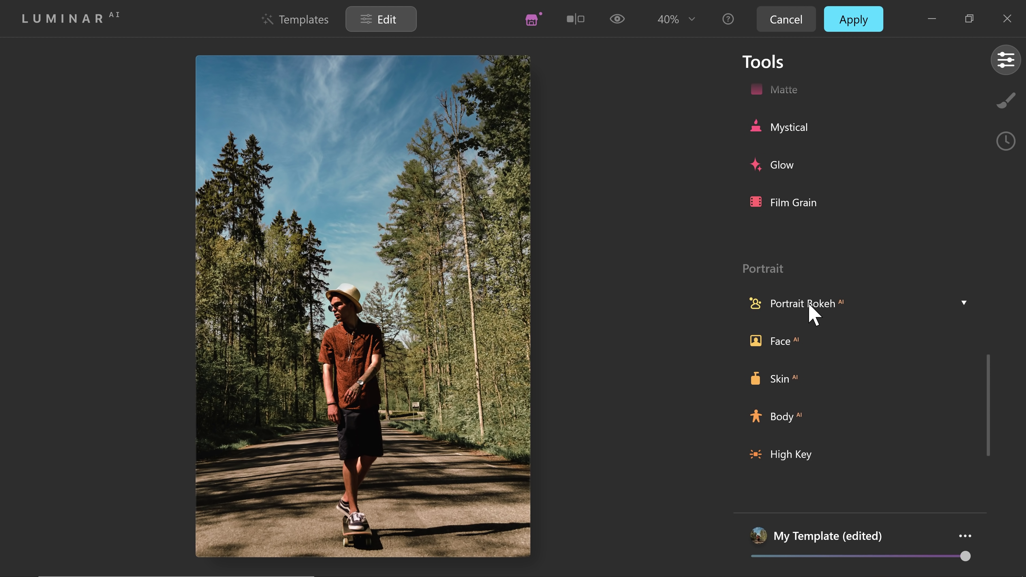
{"action": "left_click", "coordinate": [805, 311]}
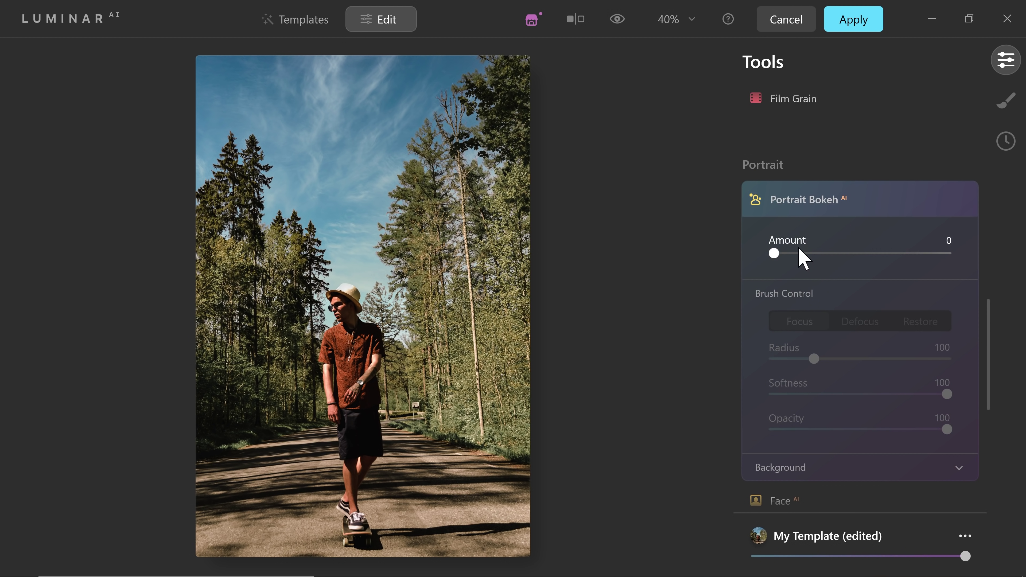
{"action": "left_click_drag", "start_coordinate": [865, 259], "coordinate": [981, 263]}
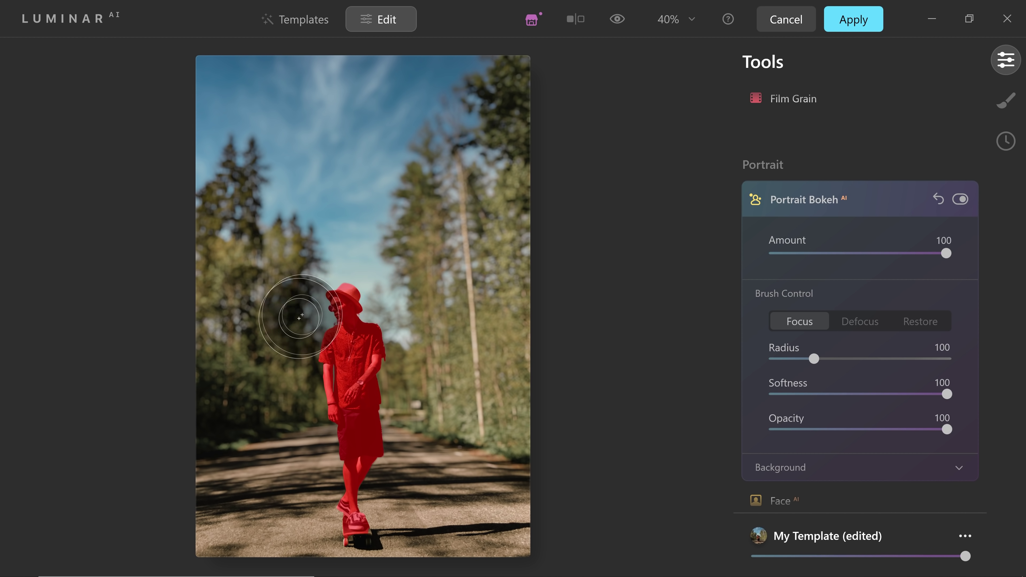
- Clean up the focus mask around the man's head, neck and shoulders using the Defocus brush with a Radius of 10
{"action": "key", "text": "ctrl+plus"}
{"action": "key", "text": "ctrl+plus"}
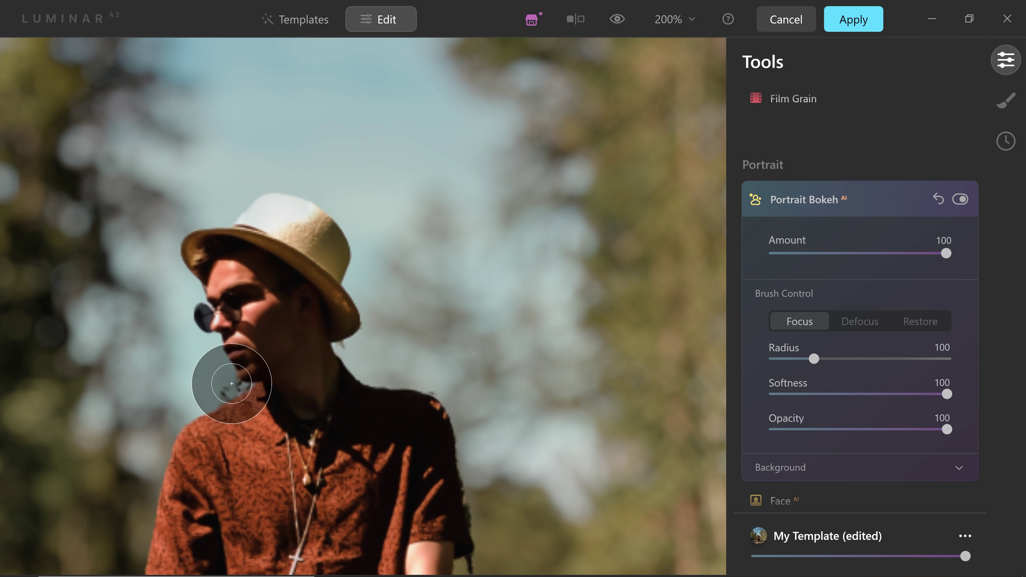
{"action": "left_click", "coordinate": [863, 325]}
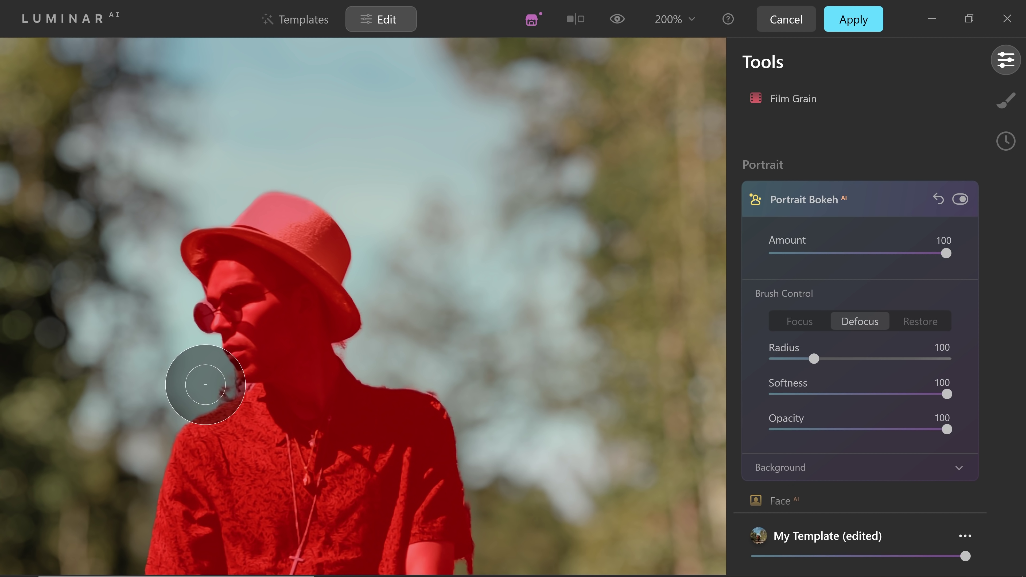
{"action": "scroll", "coordinate": [218, 399], "scroll_direction": "down", "scroll_amount": 5}
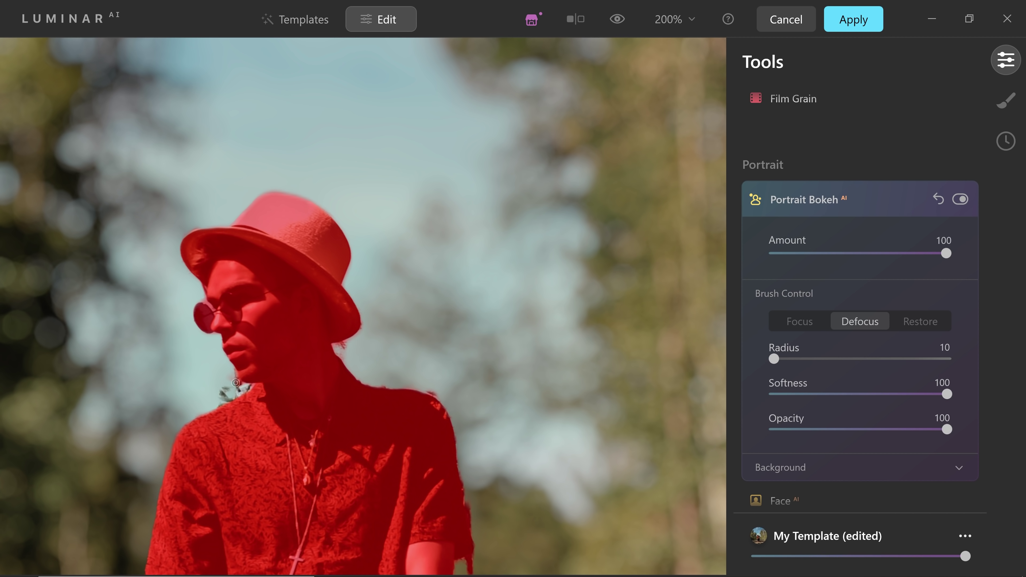
{"action": "left_click_drag", "start_coordinate": [235, 380], "coordinate": [249, 385]}
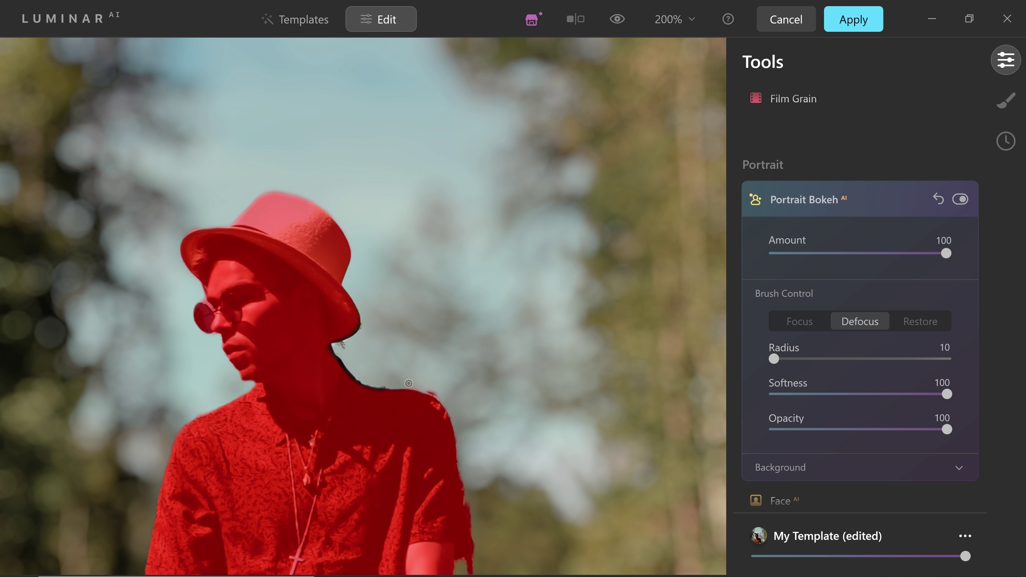
{"action": "left_click_drag", "start_coordinate": [436, 394], "coordinate": [453, 420]}
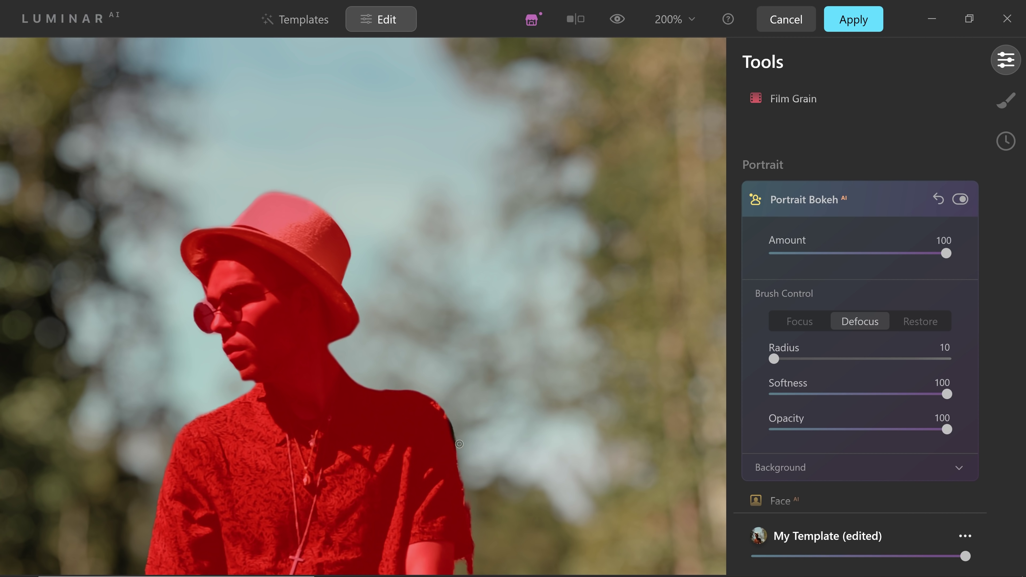
{"action": "mouse_move", "coordinate": [460, 467]}
{"action": "left_mouse_down"}
{"action": "mouse_move", "coordinate": [471, 539]}
{"action": "mouse_move", "coordinate": [471, 506]}
{"action": "left_mouse_up"}
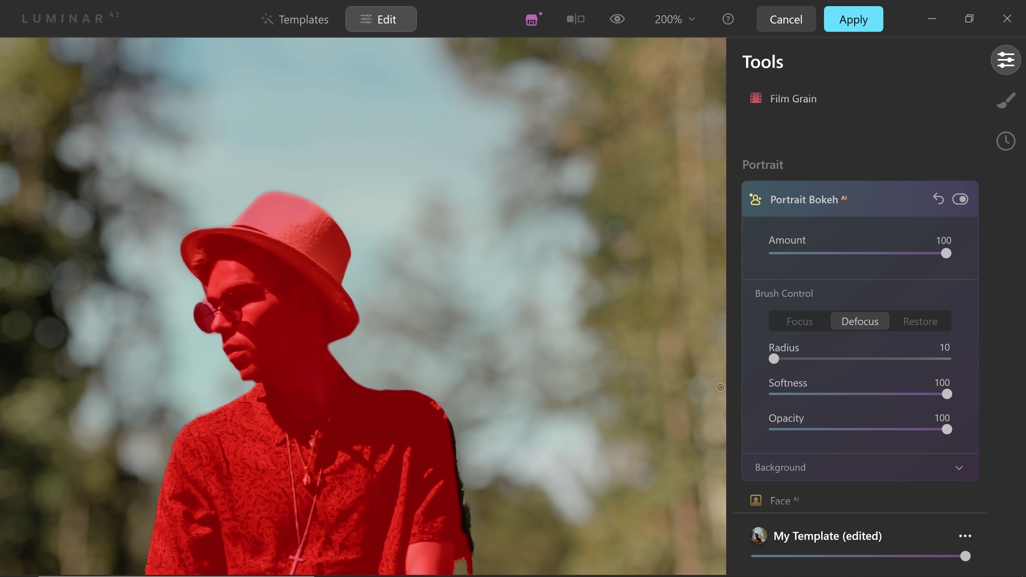
{"action": "mouse_move", "coordinate": [264, 195]}
{"action": "left_mouse_down"}
{"action": "mouse_move", "coordinate": [359, 260]}
{"action": "mouse_move", "coordinate": [221, 224]}
{"action": "mouse_move", "coordinate": [203, 299]}
{"action": "left_mouse_up"}
{"action": "left_click_drag", "start_coordinate": [220, 343], "coordinate": [229, 360]}
{"action": "mouse_move", "coordinate": [229, 359]}
{"action": "left_mouse_down"}
{"action": "mouse_move", "coordinate": [267, 73]}
{"action": "mouse_move", "coordinate": [212, 158]}
{"action": "mouse_move", "coordinate": [205, 345]}
{"action": "mouse_move", "coordinate": [232, 572]}
{"action": "left_mouse_up"}
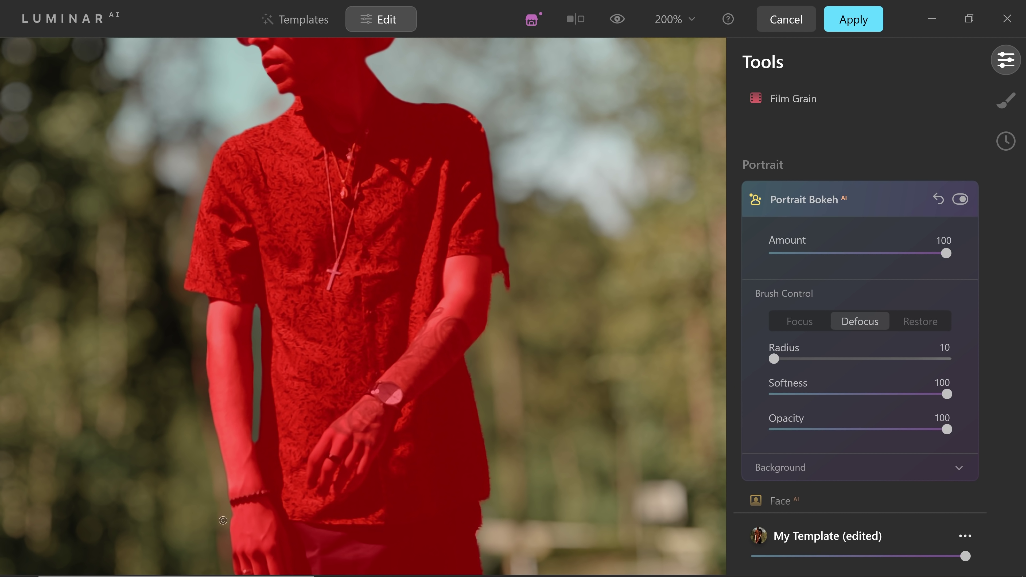
- Remove the mask spill along the shirt's outer sleeve and side edge with the Defocus brush
{"action": "left_click", "coordinate": [803, 324]}
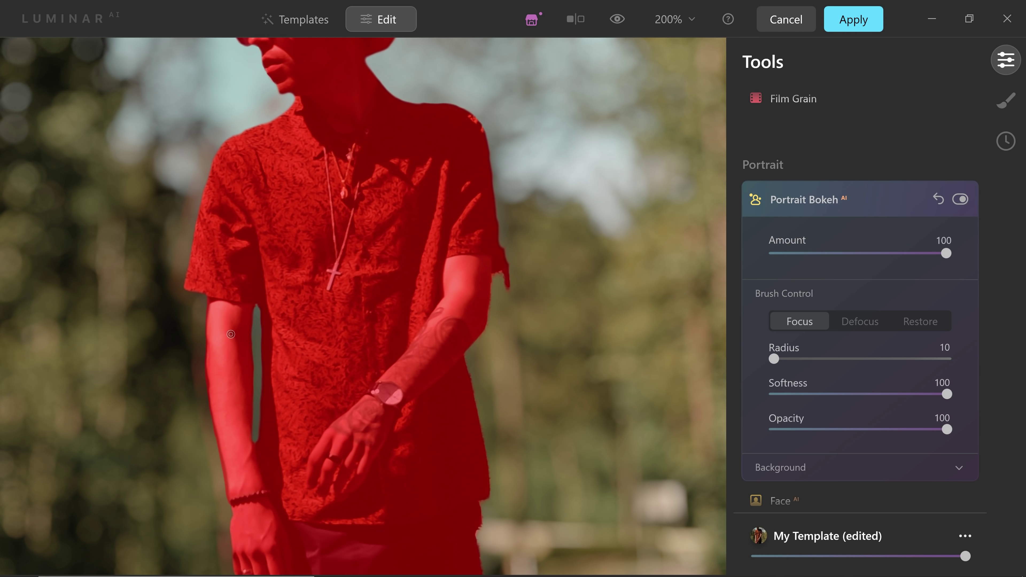
{"action": "left_click", "coordinate": [864, 323]}
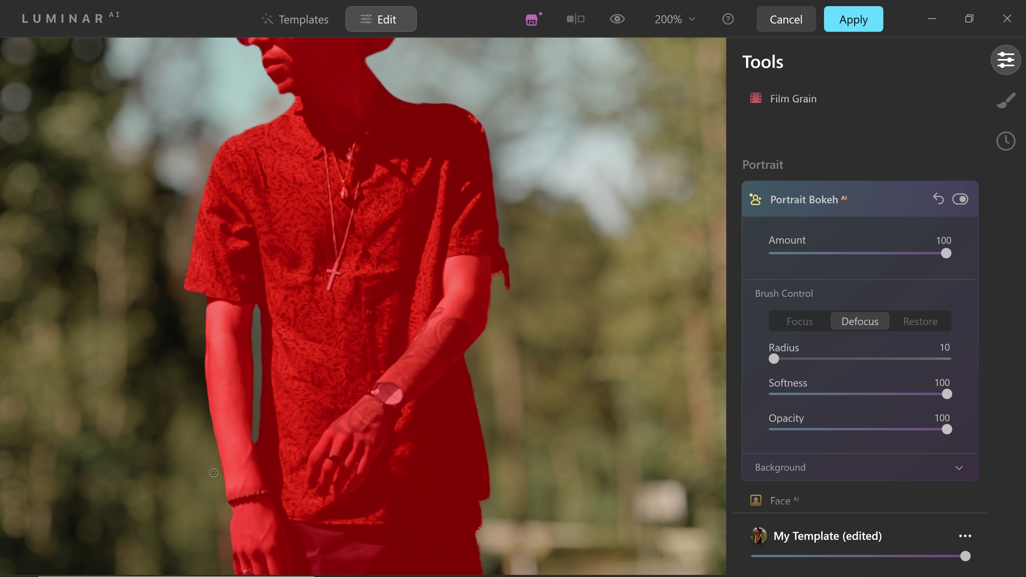
{"action": "left_click_drag", "start_coordinate": [490, 166], "coordinate": [498, 265]}
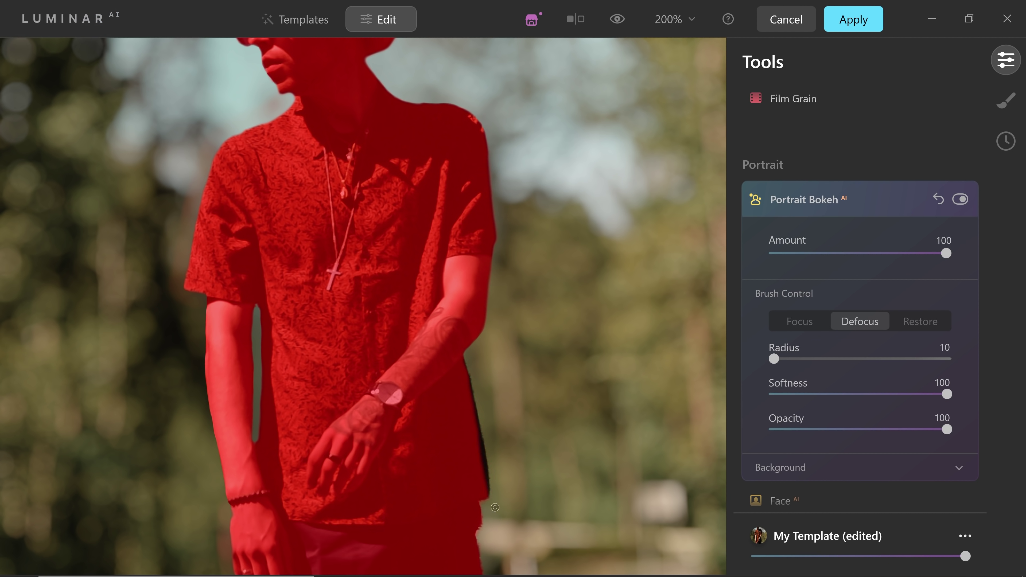
{"action": "scroll", "coordinate": [513, 245], "scroll_direction": "down", "scroll_amount": 10}
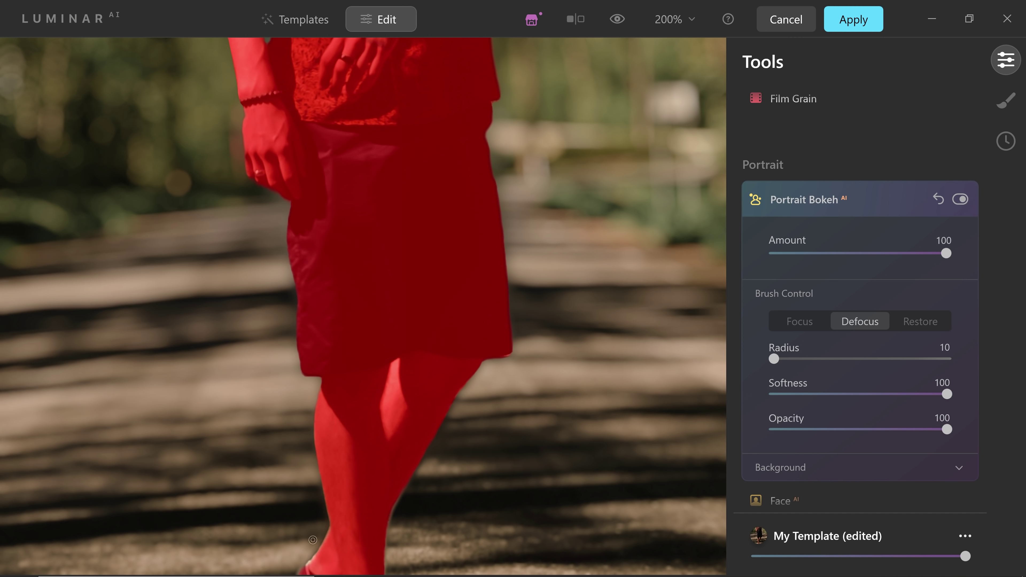
- Fit the whole photo in view and apply the Luminar AI edits to the Main layer in Photoshop
{"action": "left_click", "coordinate": [673, 19]}
{"action": "left_click", "coordinate": [691, 52]}
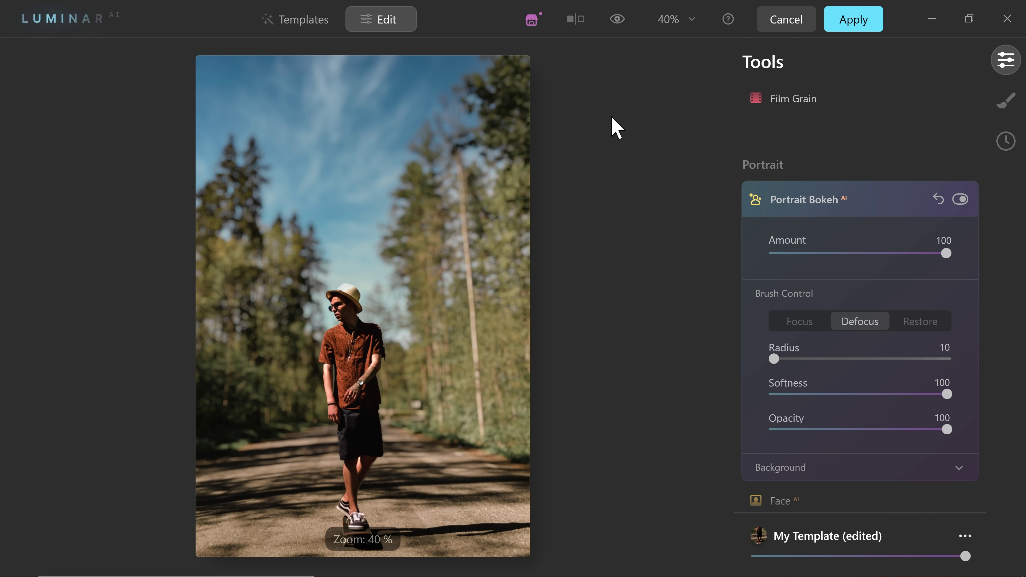
{"action": "left_click", "coordinate": [860, 32]}
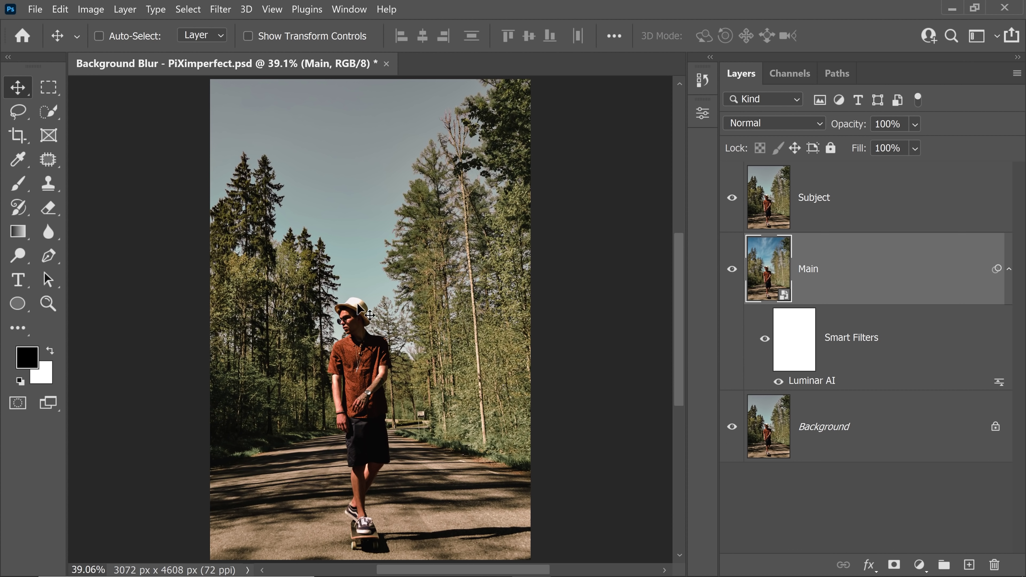
- Mask the Subject layer around the man using an automatic Select Subject selection
{"action": "left_click_drag", "start_coordinate": [368, 351], "coordinate": [378, 316]}
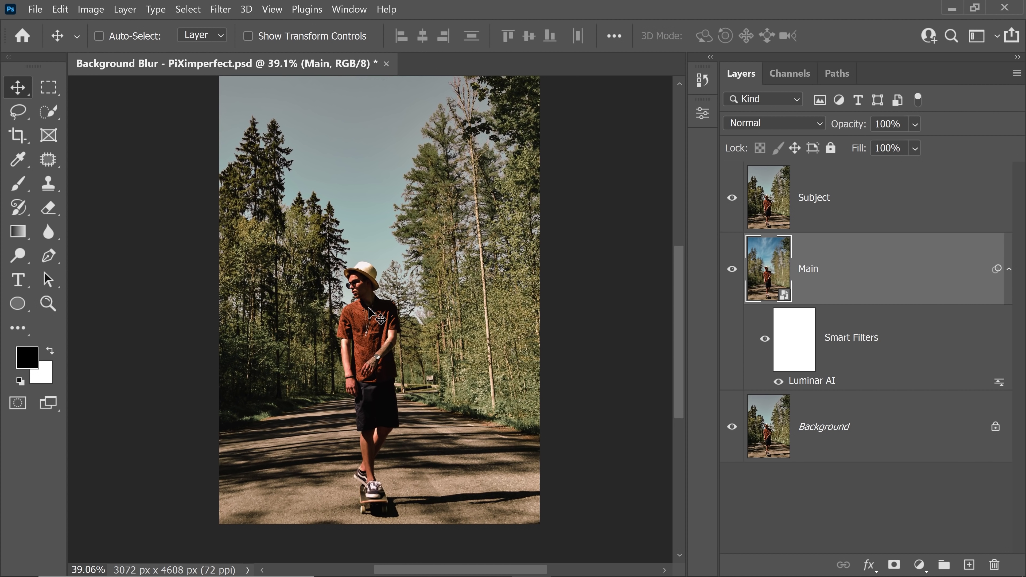
{"action": "key", "text": "w"}
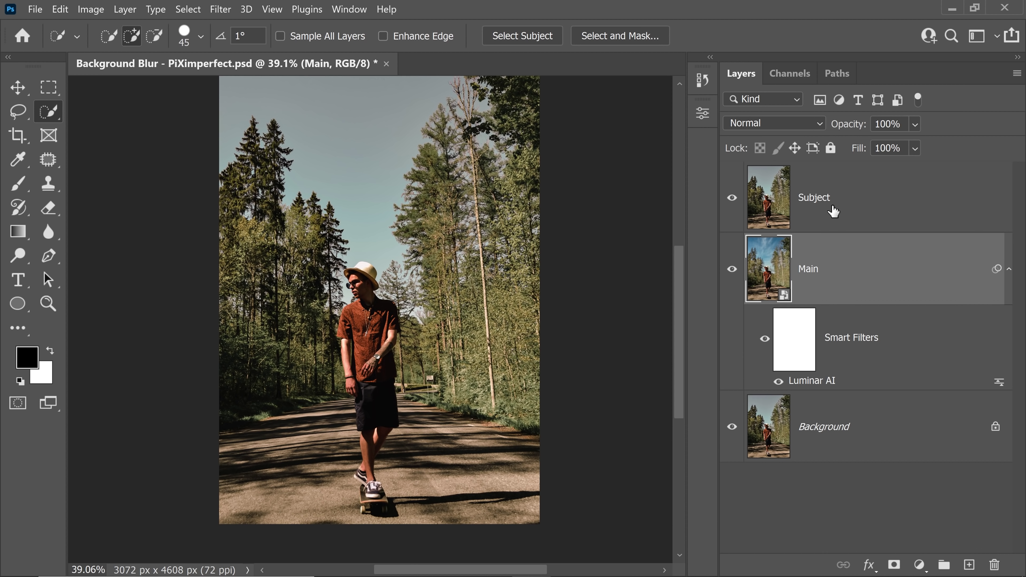
{"action": "left_click", "coordinate": [832, 210]}
{"action": "left_click", "coordinate": [526, 35]}
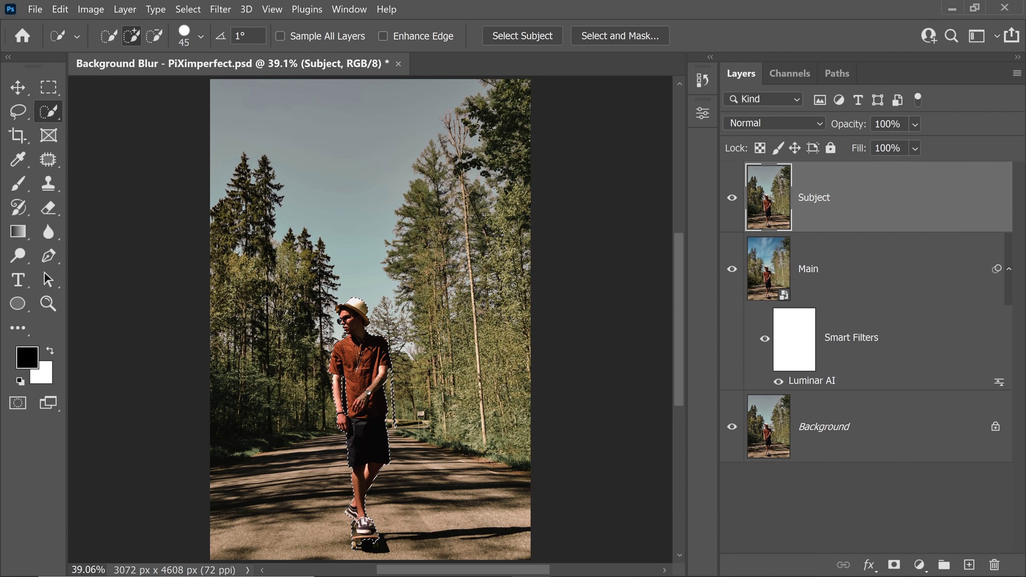
{"action": "left_click", "coordinate": [894, 565]}
- Inspect the mask's edges around the man's head, shoulders and arm, and undo the layer mask
{"action": "left_click_drag", "start_coordinate": [343, 334], "coordinate": [405, 333]}
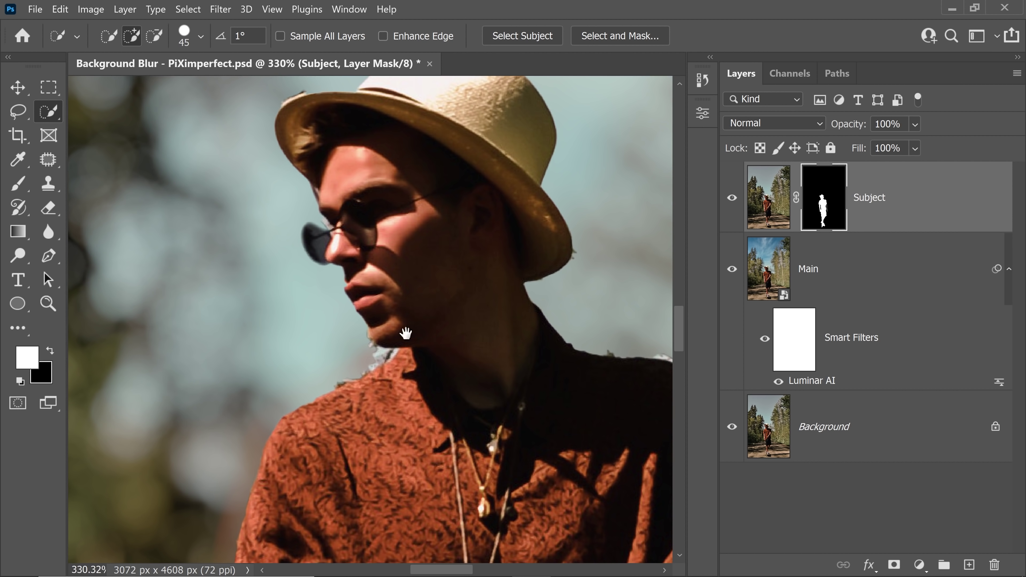
{"action": "left_click_drag", "start_coordinate": [531, 315], "coordinate": [359, 350]}
{"action": "left_click_drag", "start_coordinate": [507, 409], "coordinate": [435, 355]}
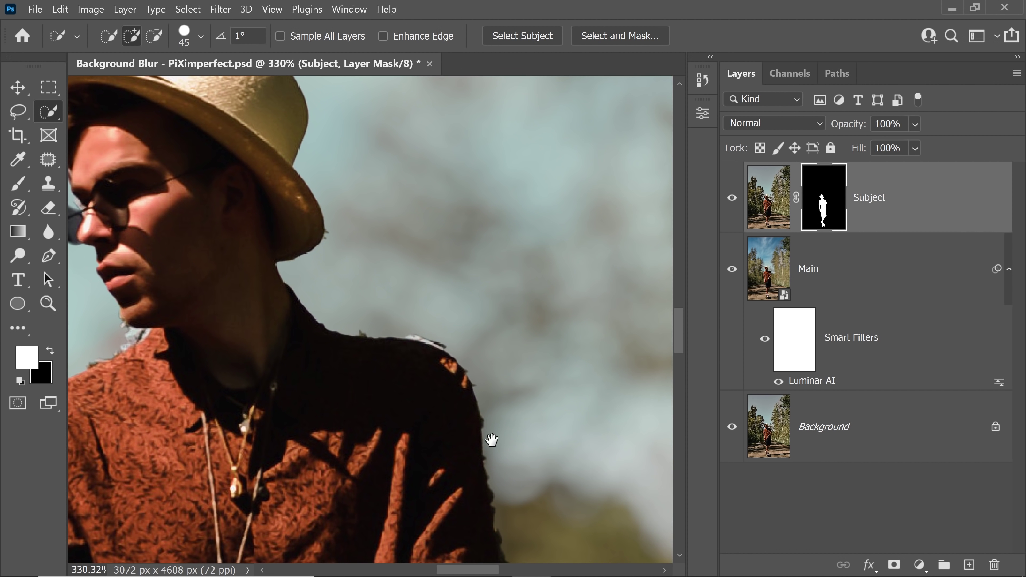
{"action": "scroll", "coordinate": [474, 383], "scroll_direction": "down", "scroll_amount": 10}
{"action": "left_click_drag", "start_coordinate": [456, 260], "coordinate": [440, 332]}
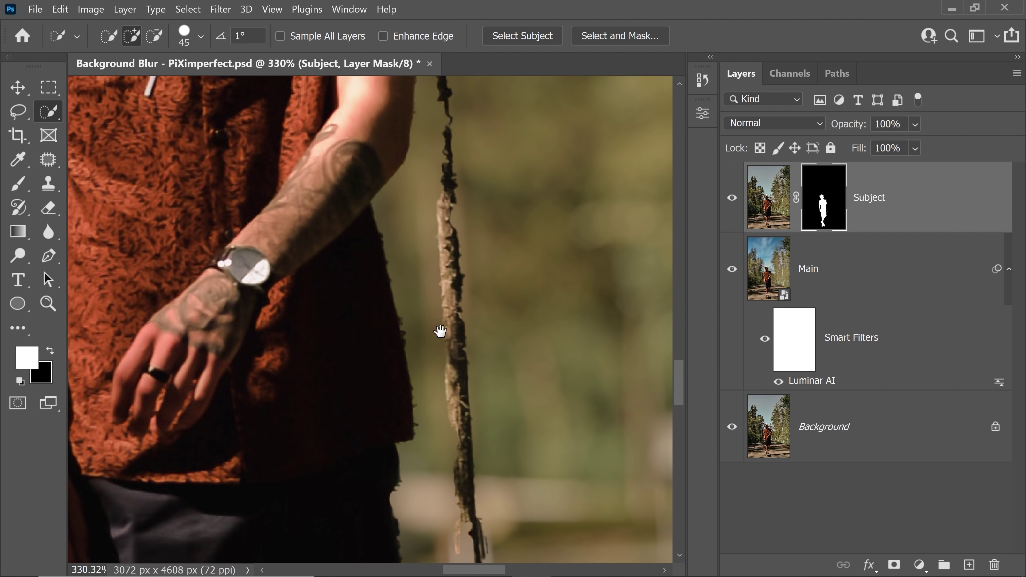
{"action": "key", "text": "ctrl+0"}
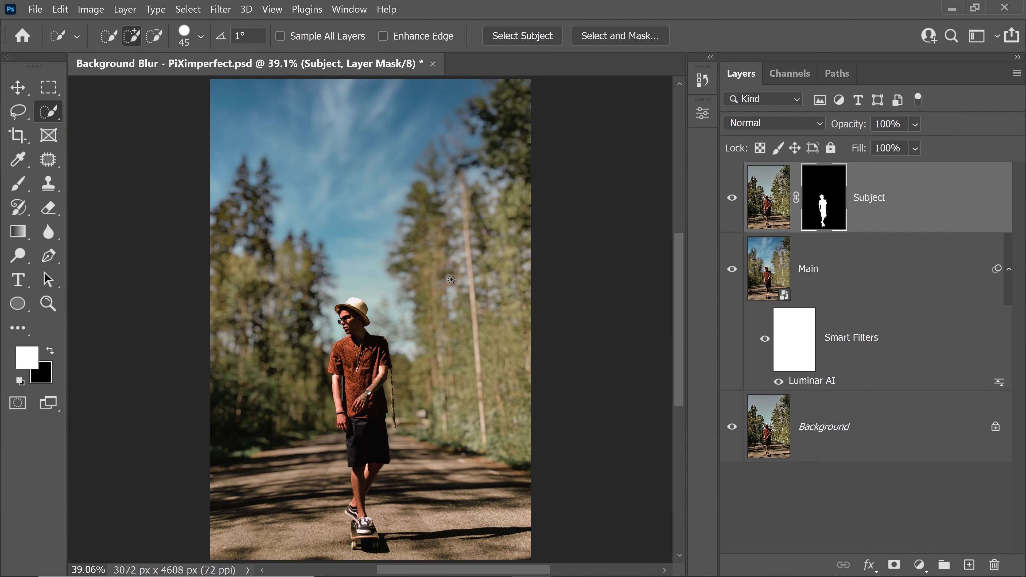
{"action": "key", "text": "ctrl+z"}
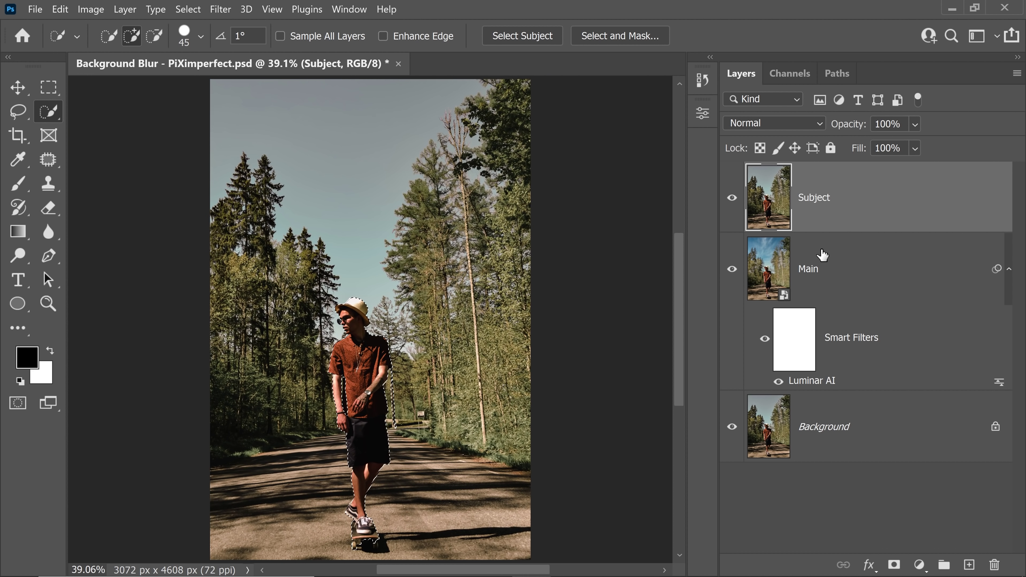
- Try selecting the man's hat, face and upper shirt with the Quick Selection tool at a brush size of 50
{"action": "right_click", "coordinate": [52, 112]}
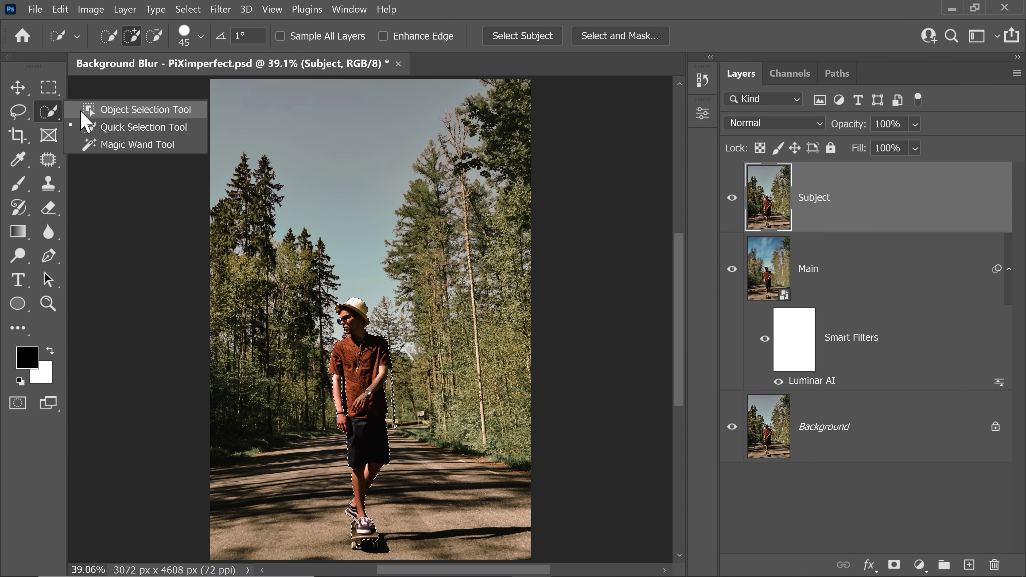
{"action": "left_click", "coordinate": [103, 129]}
{"action": "scroll", "coordinate": [398, 269], "scroll_direction": "up", "scroll_amount": 5}
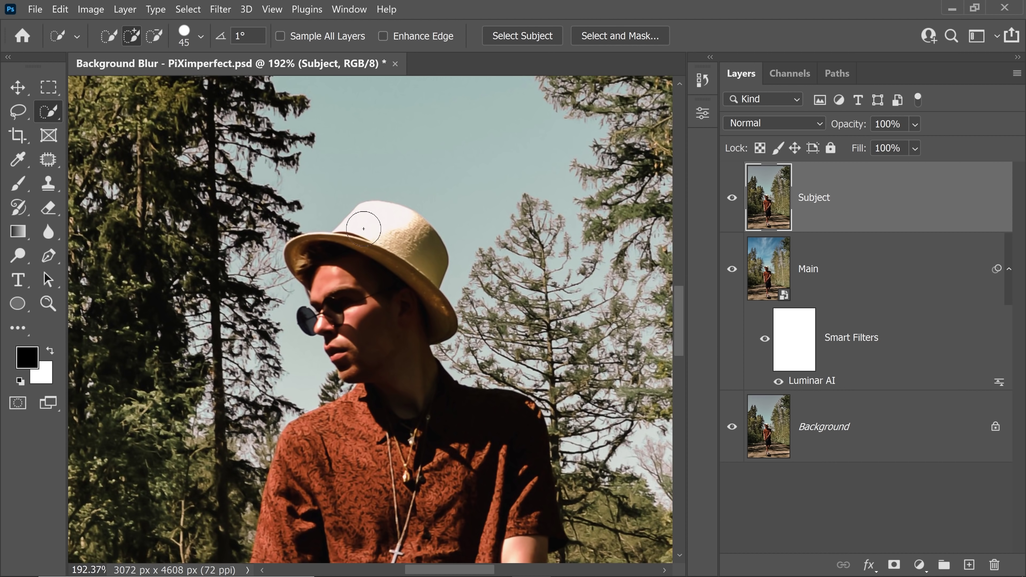
{"action": "key", "text": "bracketright"}
{"action": "mouse_move", "coordinate": [375, 229]}
{"action": "left_mouse_down"}
{"action": "mouse_move", "coordinate": [415, 249]}
{"action": "mouse_move", "coordinate": [398, 280]}
{"action": "mouse_move", "coordinate": [351, 276]}
{"action": "mouse_move", "coordinate": [380, 360]}
{"action": "left_mouse_up"}
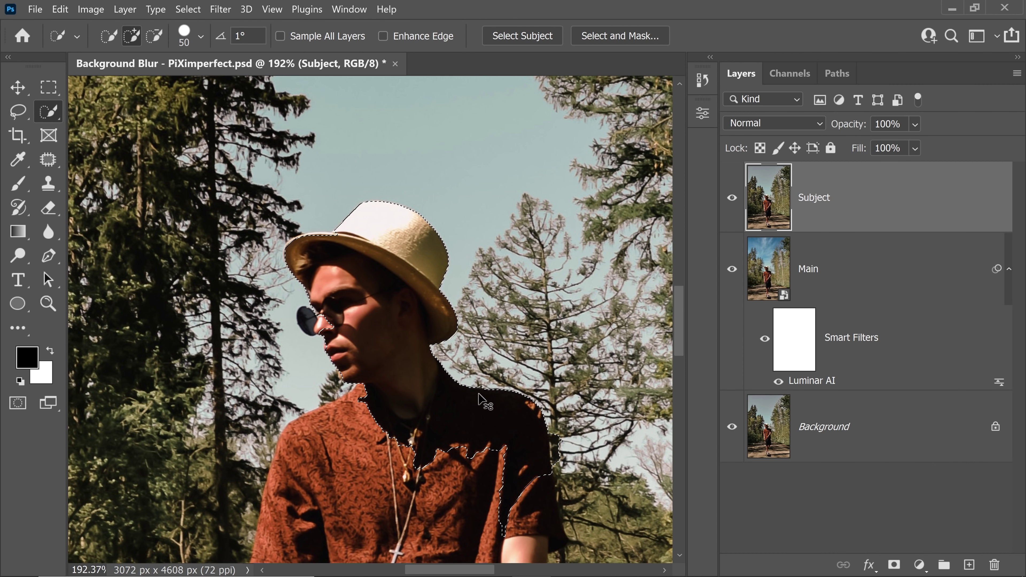
{"action": "left_click_drag", "start_coordinate": [391, 372], "coordinate": [380, 364]}
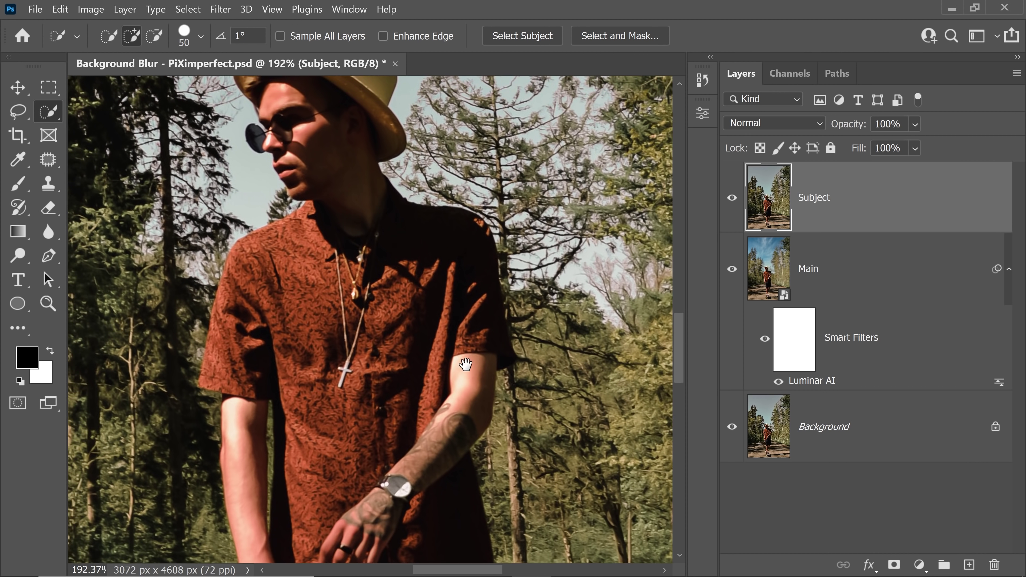
{"action": "left_click_drag", "start_coordinate": [466, 365], "coordinate": [378, 221]}
{"action": "left_click_drag", "start_coordinate": [306, 319], "coordinate": [366, 384]}
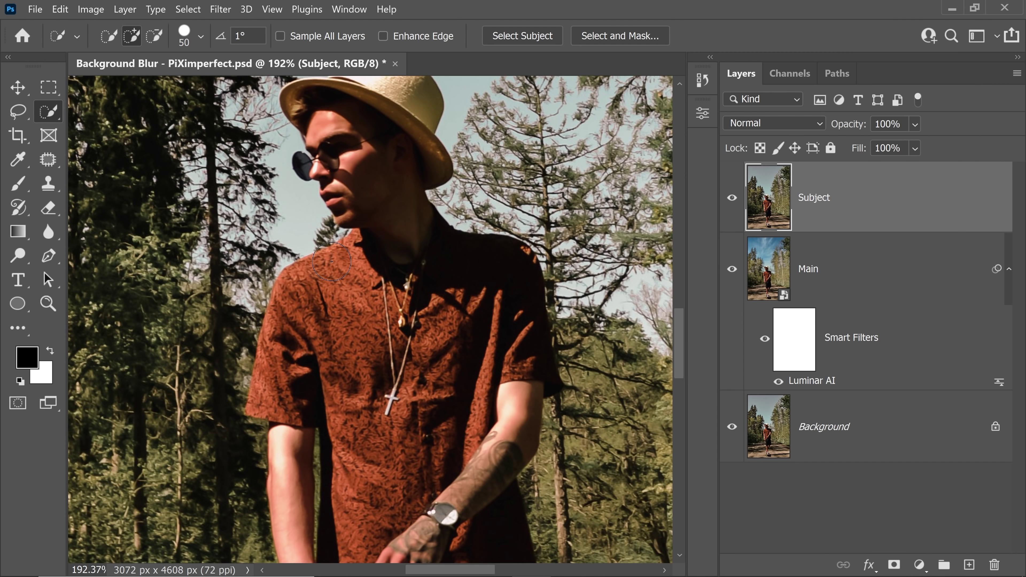
- Try tracing the shirt's shoulder edge with the Pen tool, and undo the anchor points
{"action": "mouse_move", "coordinate": [303, 283]}
{"action": "left_mouse_down"}
{"action": "mouse_move", "coordinate": [319, 280]}
{"action": "mouse_move", "coordinate": [312, 289]}
{"action": "mouse_move", "coordinate": [342, 223]}
{"action": "left_mouse_up"}
{"action": "key", "text": "p"}
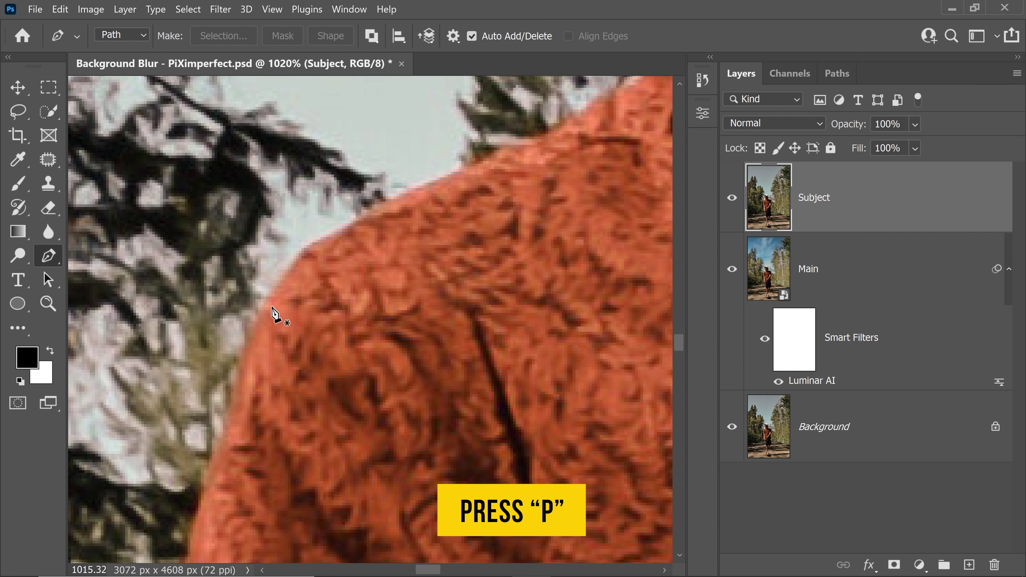
{"action": "left_click", "coordinate": [260, 318]}
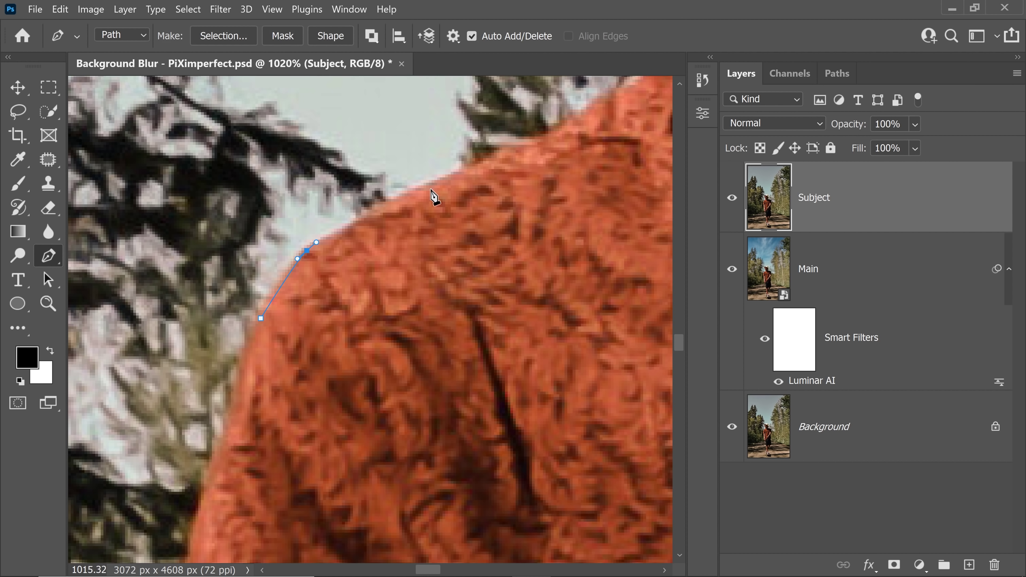
{"action": "left_click_drag", "start_coordinate": [435, 185], "coordinate": [440, 183]}
{"action": "left_click_drag", "start_coordinate": [542, 178], "coordinate": [448, 312]}
{"action": "left_click_drag", "start_coordinate": [500, 247], "coordinate": [477, 262]}
{"action": "key", "text": "ctrl+z"}
{"action": "key", "text": "ctrl+z"}
{"action": "key", "text": "ctrl+z"}
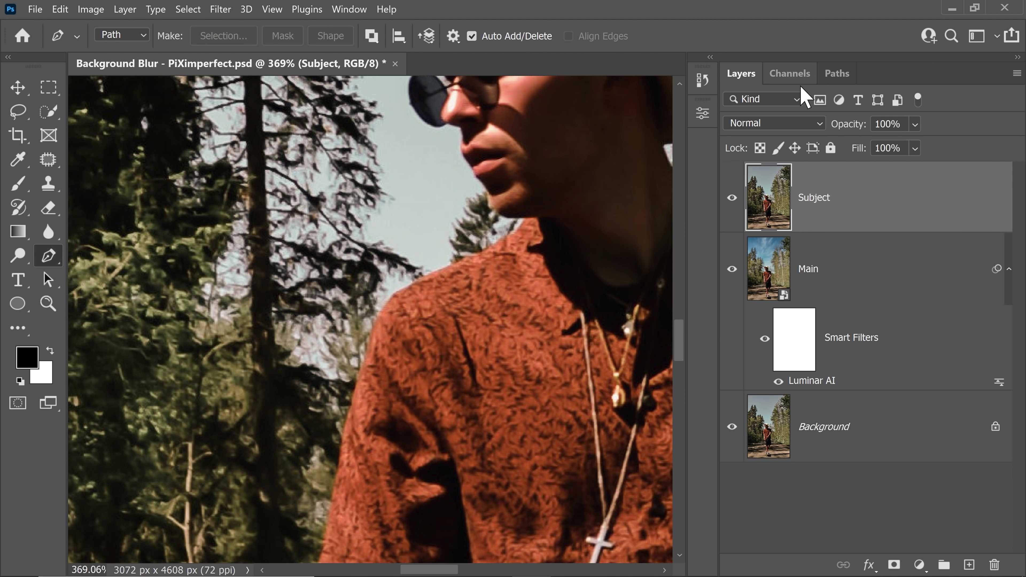
- Load the saved Subject path as a selection around the man and return to the layers
{"action": "left_click", "coordinate": [832, 75]}
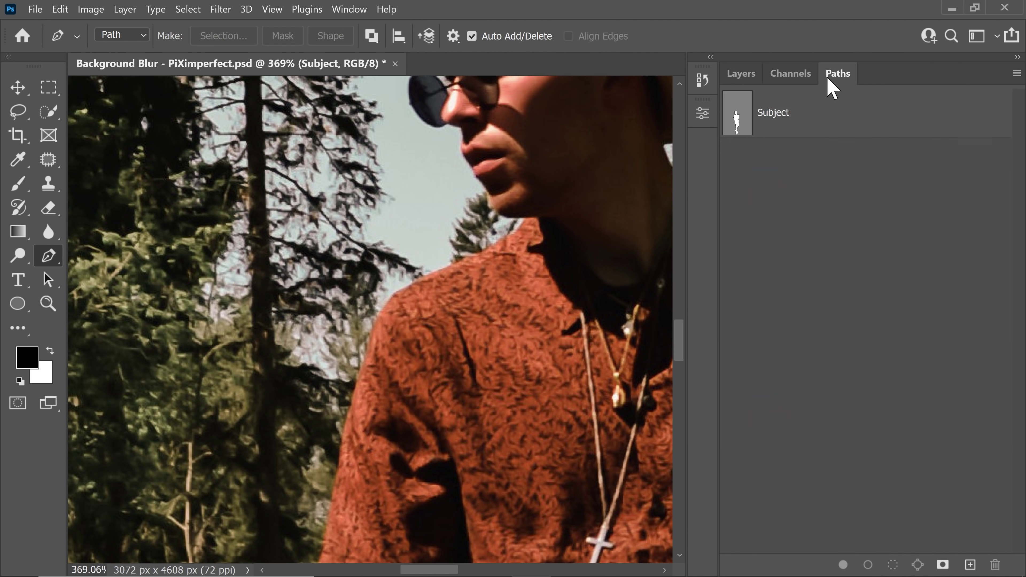
{"action": "left_click", "coordinate": [742, 122], "text": "ctrl"}
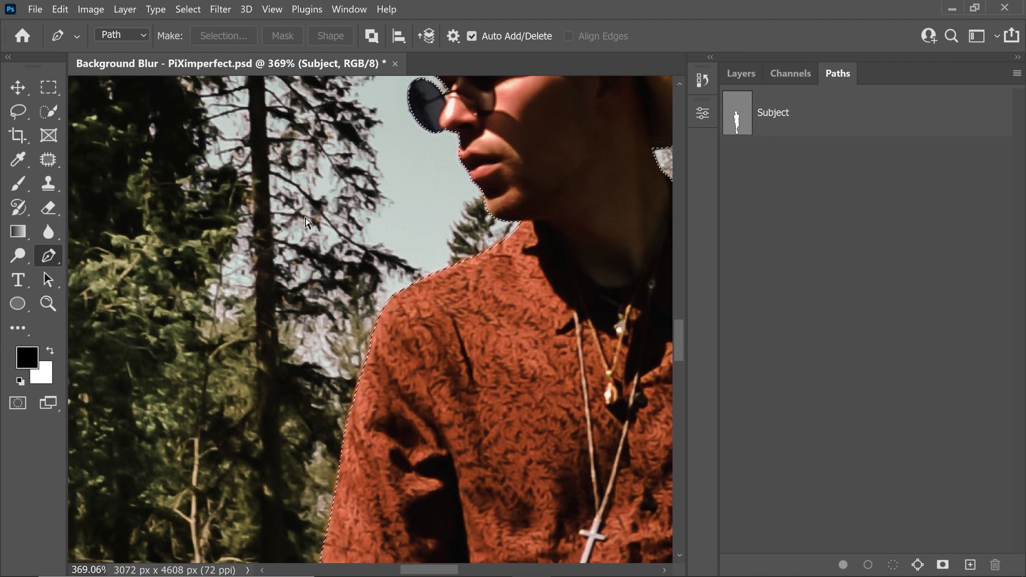
{"action": "key", "text": "ctrl+0"}
{"action": "left_click", "coordinate": [741, 74]}
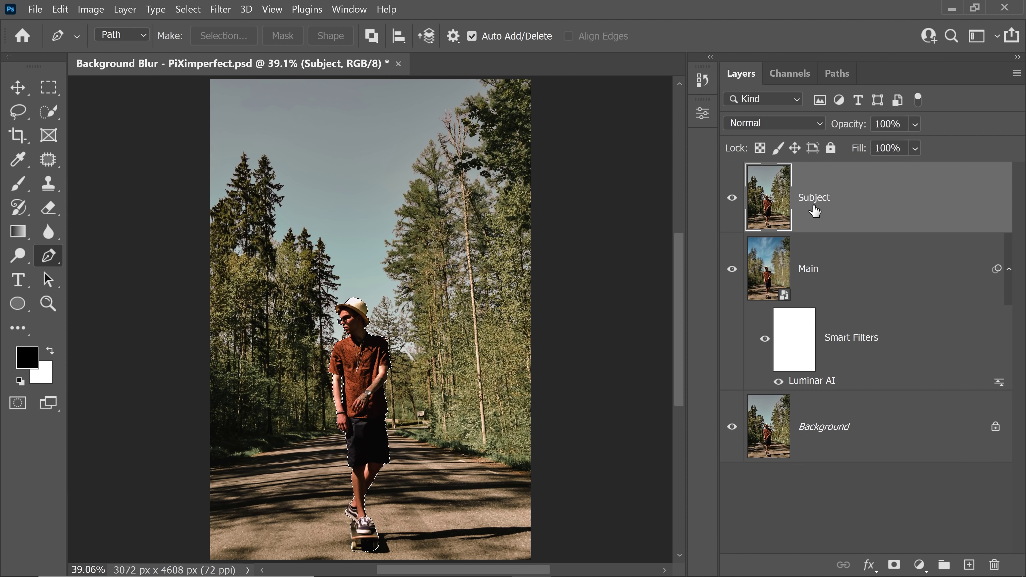
- Compare the outline with the blurred Main layer by hiding and reshowing Subject, and mask the Subject layer with the selection
{"action": "left_click", "coordinate": [732, 198]}
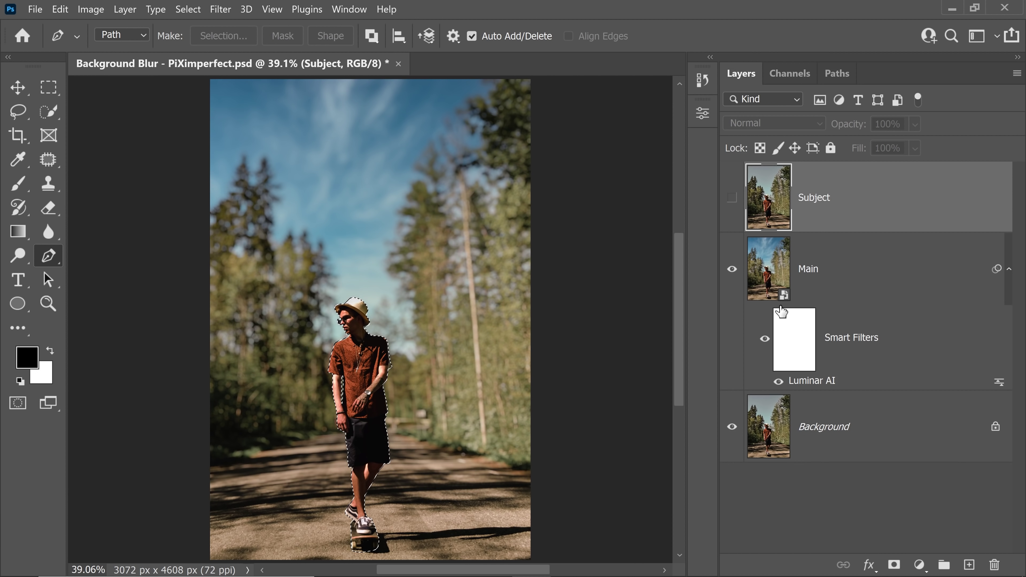
{"action": "left_click", "coordinate": [783, 281]}
{"action": "scroll", "coordinate": [364, 336], "scroll_direction": "up", "scroll_amount": 10}
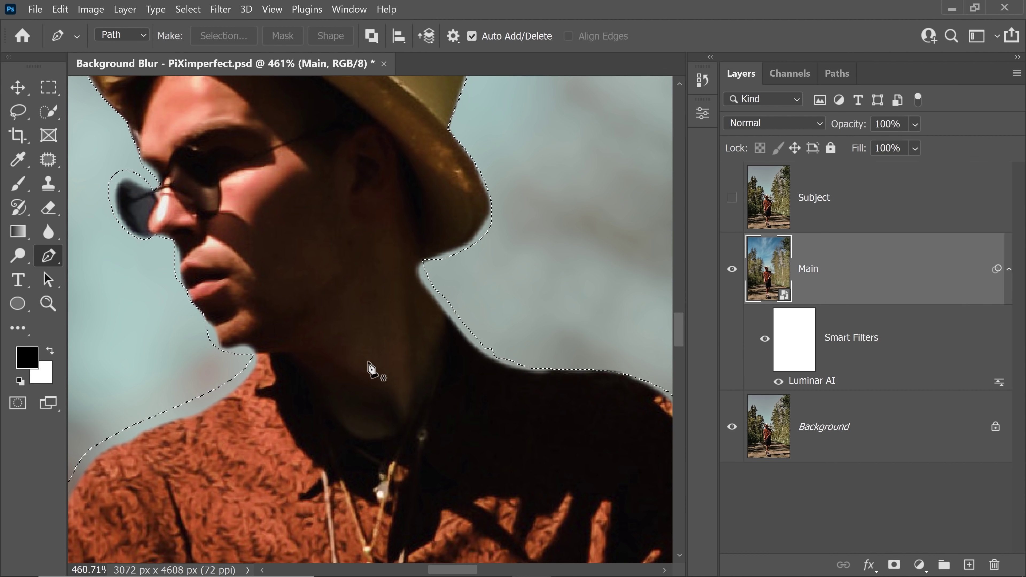
{"action": "left_click", "coordinate": [733, 198]}
{"action": "left_click", "coordinate": [818, 204]}
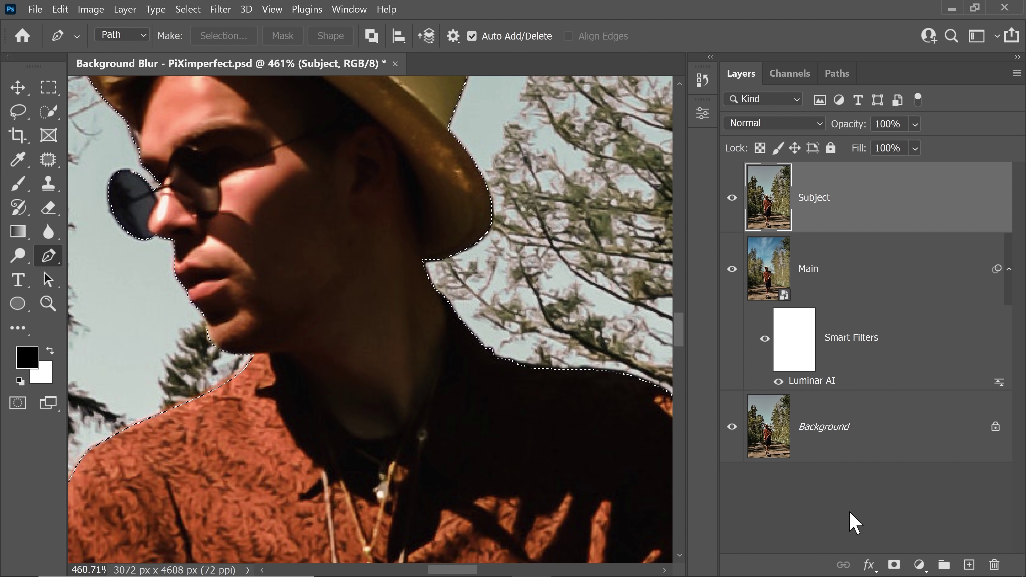
{"action": "left_click", "coordinate": [894, 565]}
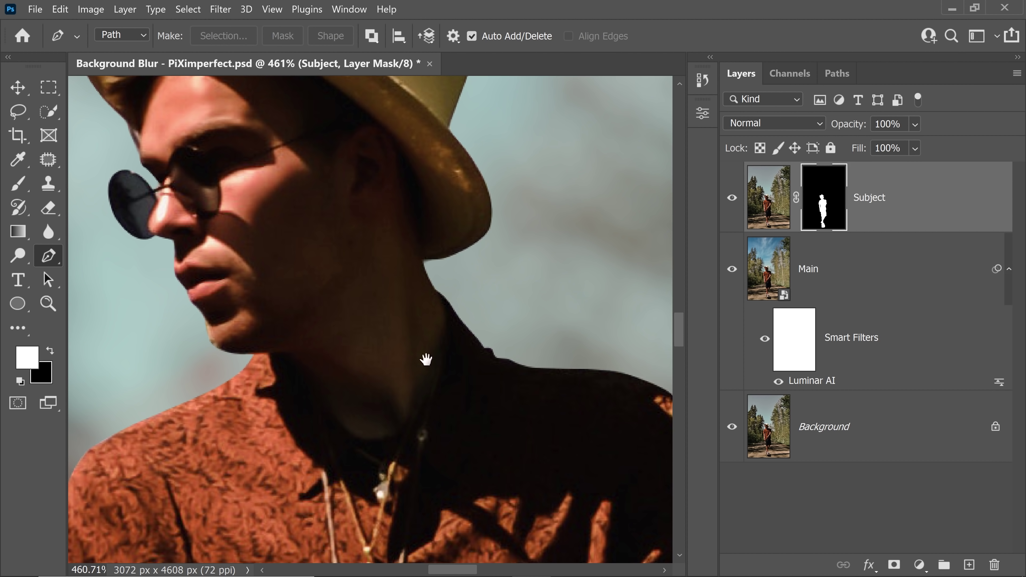
- Feather the Subject layer's mask by 1.5 px in its mask properties
{"action": "scroll", "coordinate": [366, 307], "scroll_direction": "down", "scroll_amount": 8}
{"action": "left_click_drag", "start_coordinate": [367, 416], "coordinate": [369, 290]}
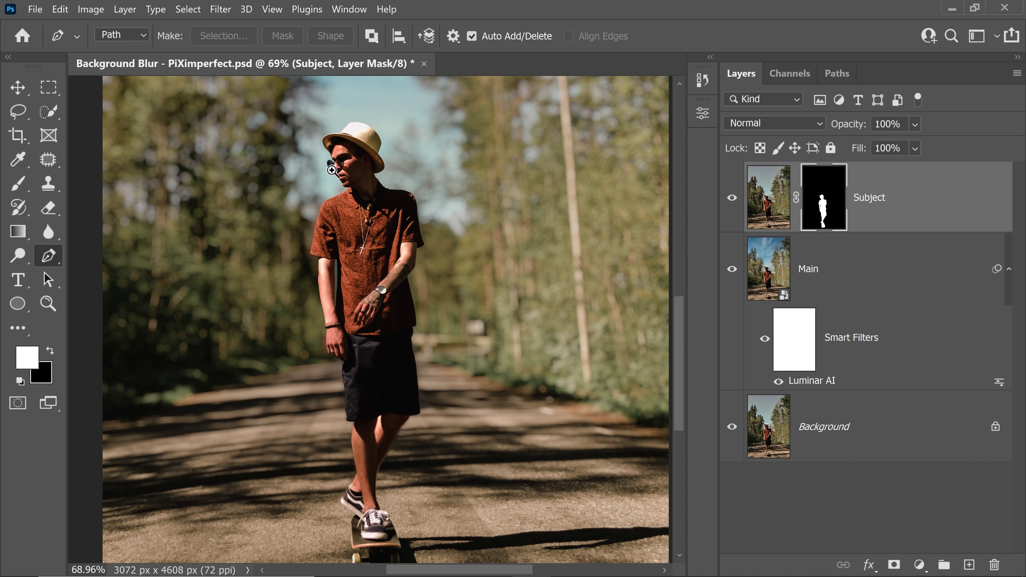
{"action": "left_click_drag", "start_coordinate": [345, 158], "coordinate": [404, 158]}
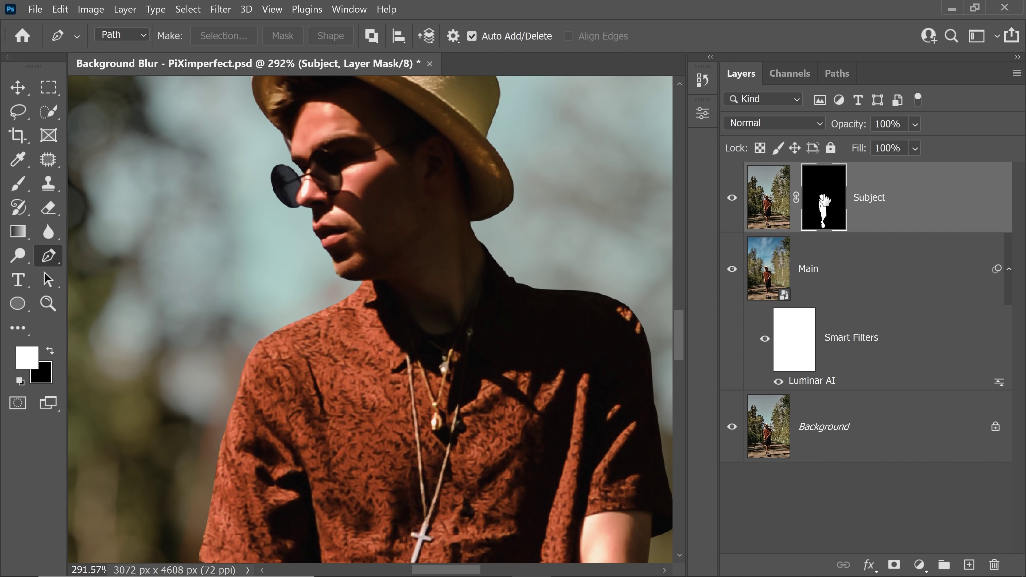
{"action": "left_click", "coordinate": [705, 118]}
{"action": "left_click", "coordinate": [349, 9]}
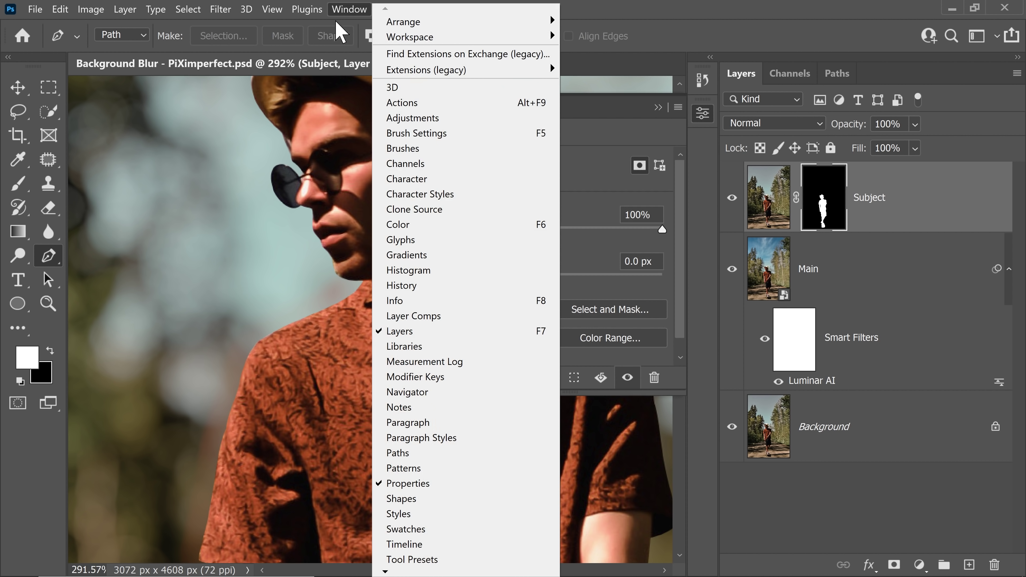
{"action": "left_click", "coordinate": [599, 297]}
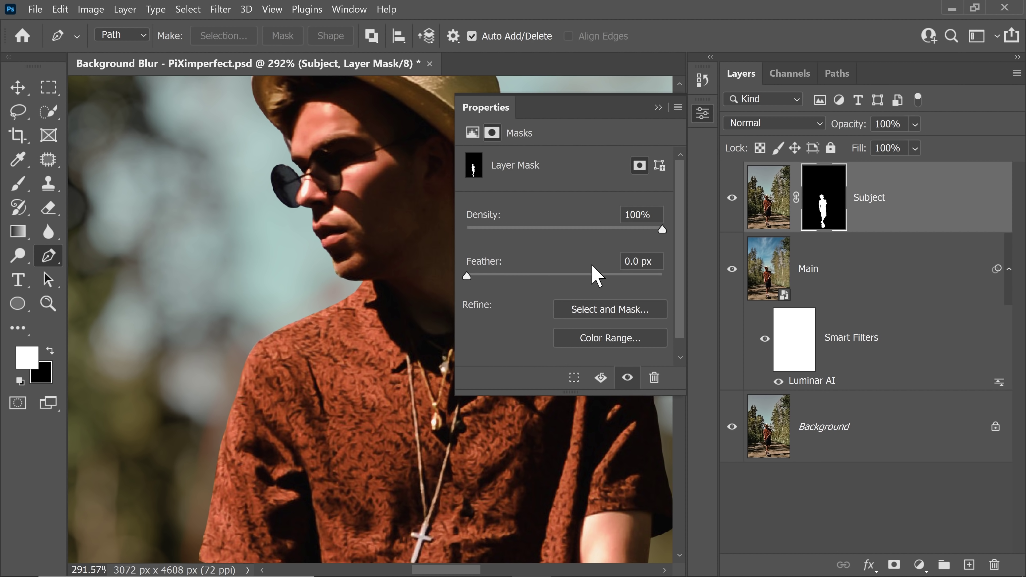
{"action": "left_click_drag", "start_coordinate": [652, 261], "coordinate": [572, 263]}
{"action": "type", "text": "1"}
- Start the Minimum filter on the Subject layer's mask with Roundness preserved
{"action": "scroll", "coordinate": [323, 233], "scroll_direction": "up", "scroll_amount": 5}
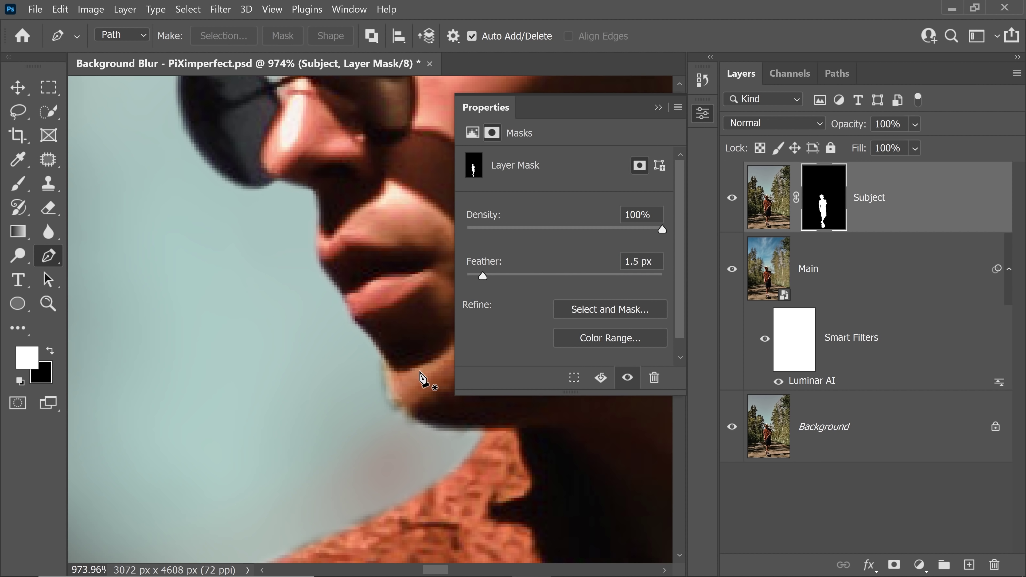
{"action": "scroll", "coordinate": [417, 366], "scroll_direction": "down", "scroll_amount": 3}
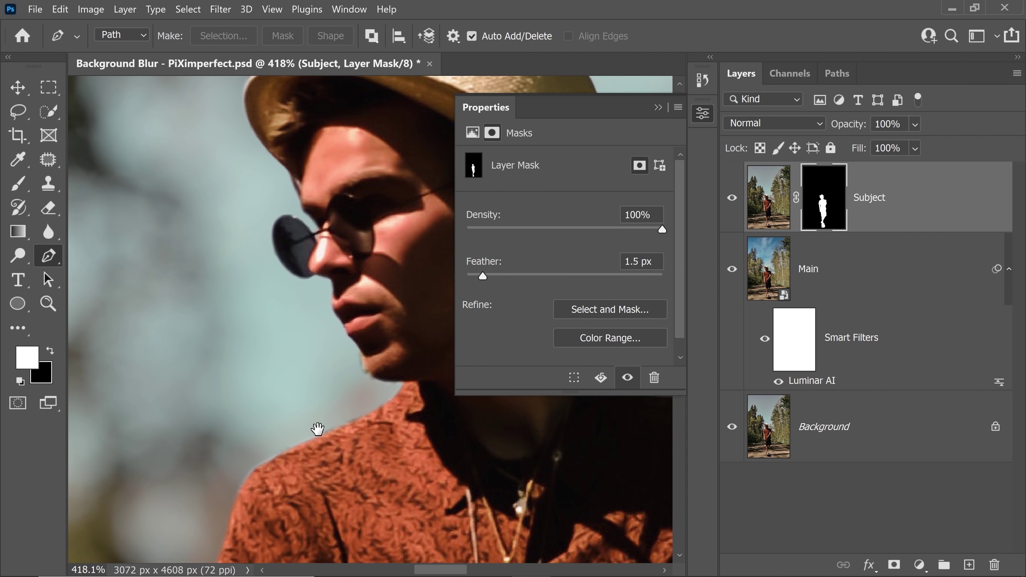
{"action": "scroll", "coordinate": [280, 461], "scroll_direction": "up", "scroll_amount": 5}
{"action": "scroll", "coordinate": [279, 461], "scroll_direction": "down", "scroll_amount": 3}
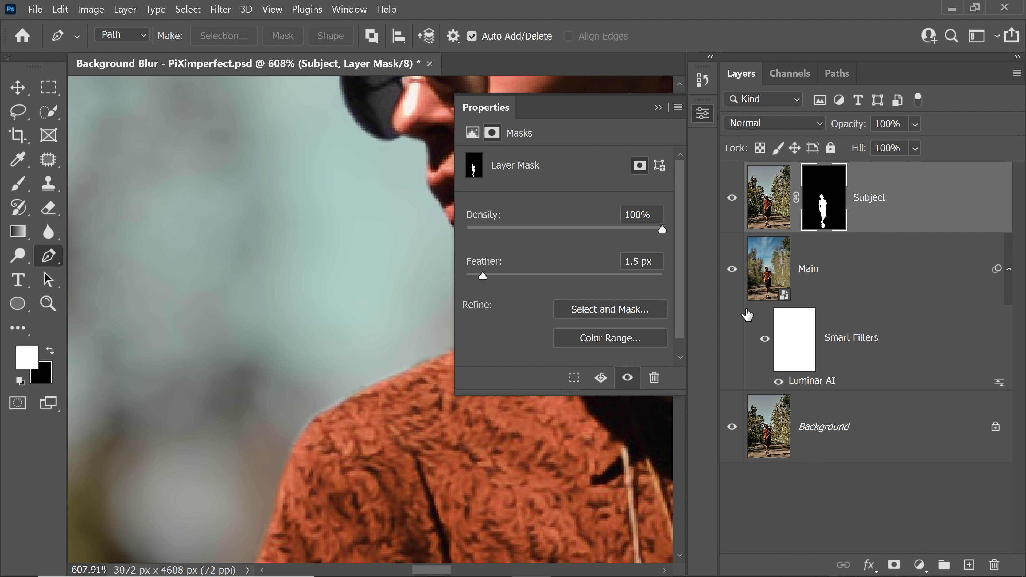
{"action": "left_click", "coordinate": [220, 10]}
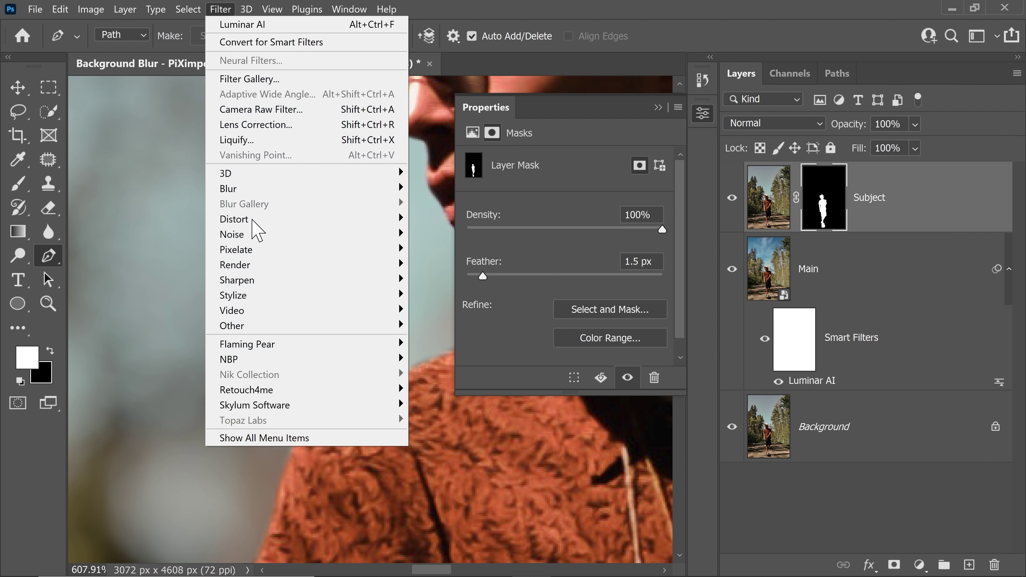
{"action": "mouse_move", "coordinate": [328, 327]}
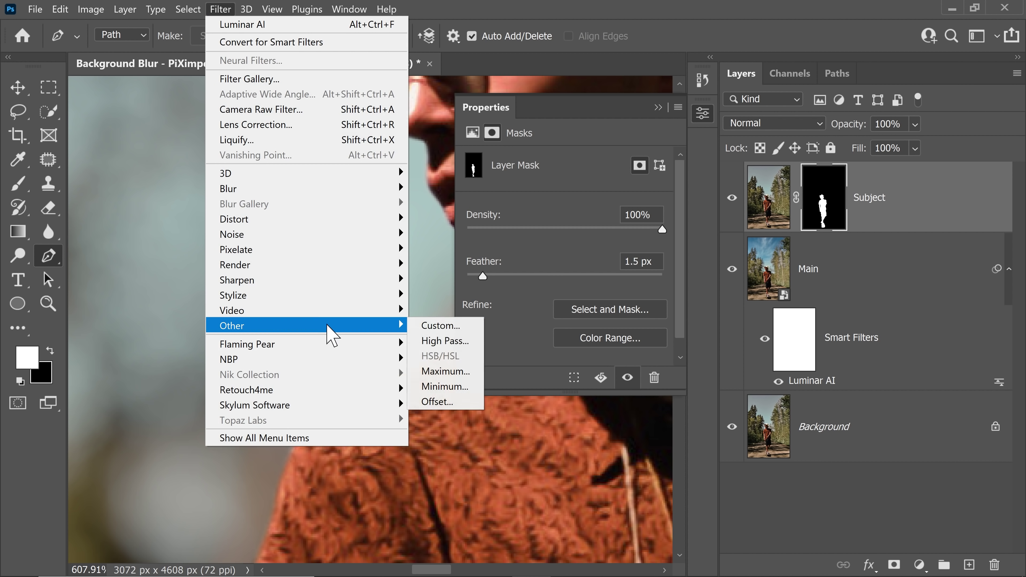
{"action": "left_click", "coordinate": [447, 389]}
{"action": "left_click", "coordinate": [522, 387]}
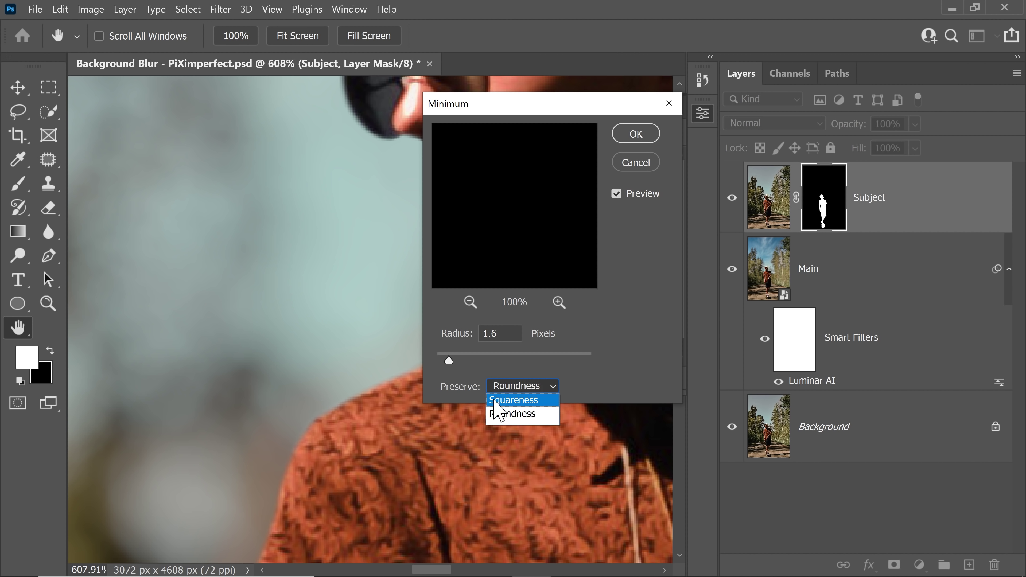
{"action": "left_click", "coordinate": [516, 414]}
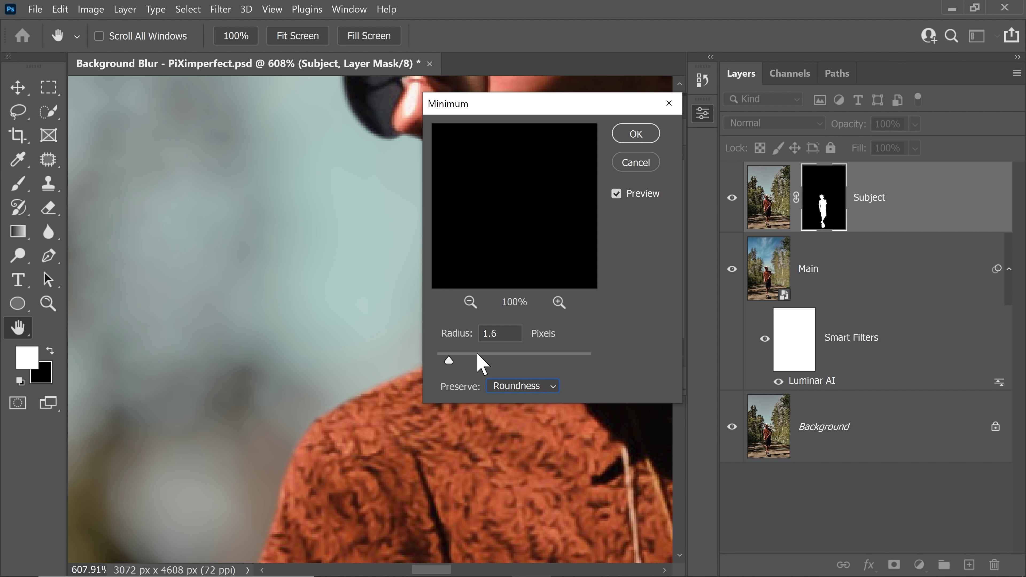
- Shrink the mask with a Minimum radius of about 1.5 pixels, apply the filter and close the mask properties
{"action": "left_click_drag", "start_coordinate": [503, 111], "coordinate": [733, 154]}
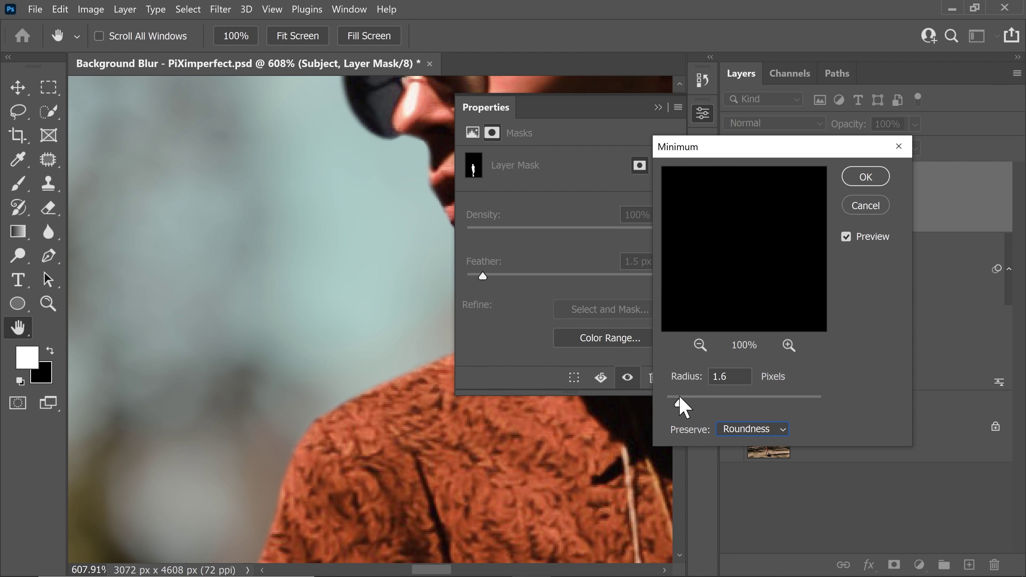
{"action": "left_click_drag", "start_coordinate": [680, 403], "coordinate": [669, 407]}
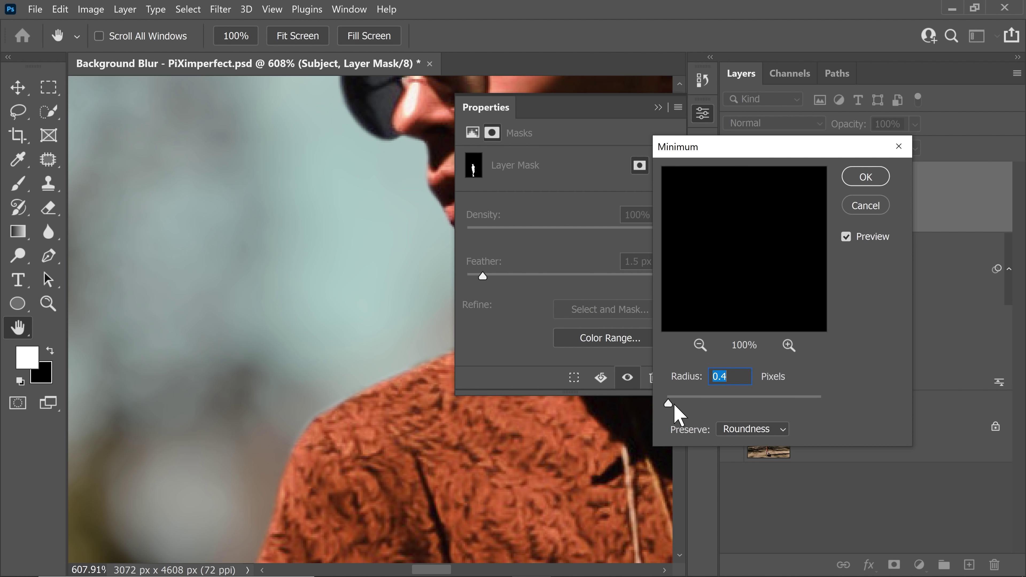
{"action": "left_click_drag", "start_coordinate": [669, 404], "coordinate": [679, 405]}
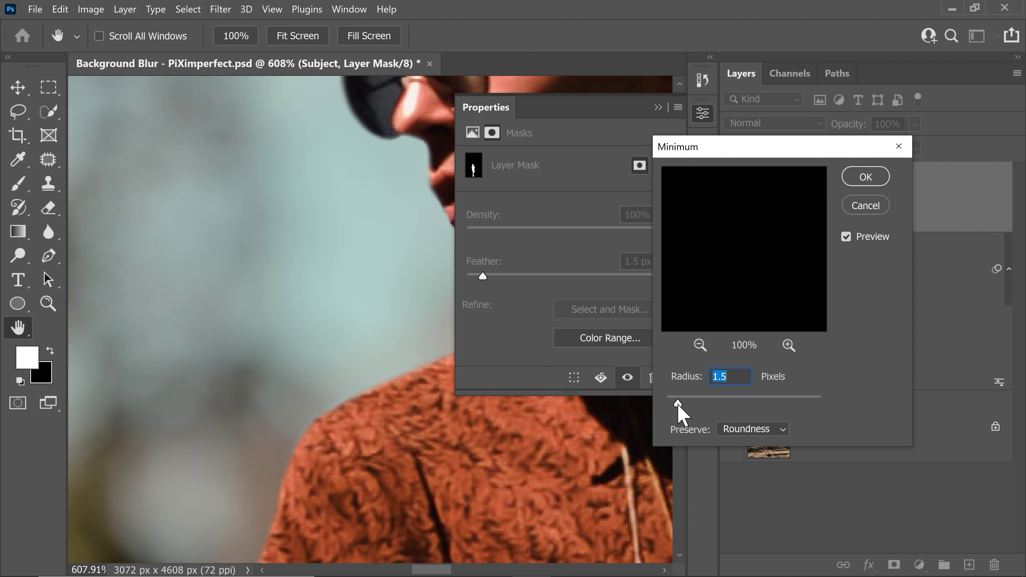
{"action": "type", "text": "1."}
{"action": "left_click", "coordinate": [864, 181]}
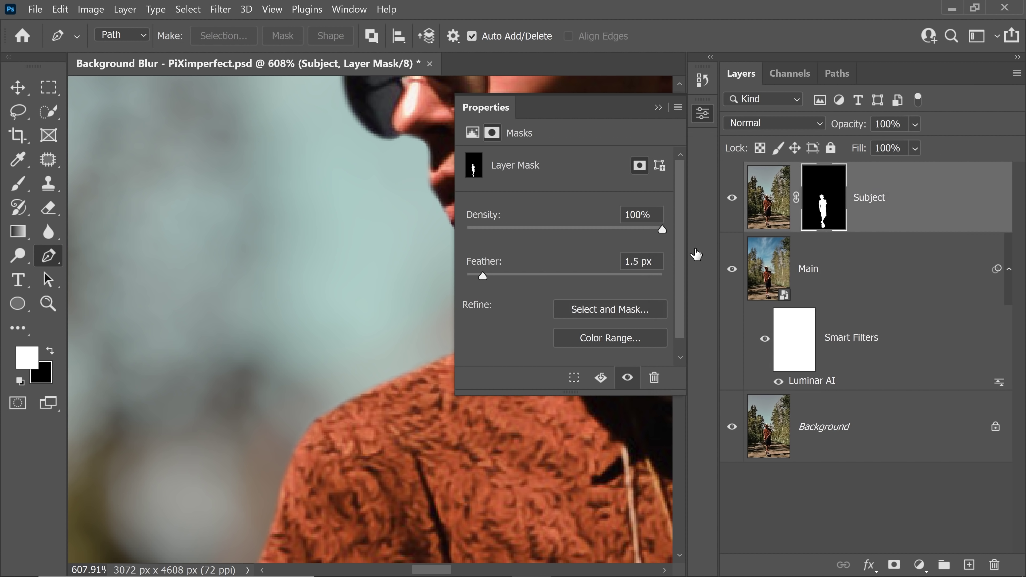
{"action": "left_click", "coordinate": [658, 107]}
{"action": "left_click_drag", "start_coordinate": [534, 260], "coordinate": [441, 285]}
{"action": "left_click_drag", "start_coordinate": [471, 321], "coordinate": [450, 273]}
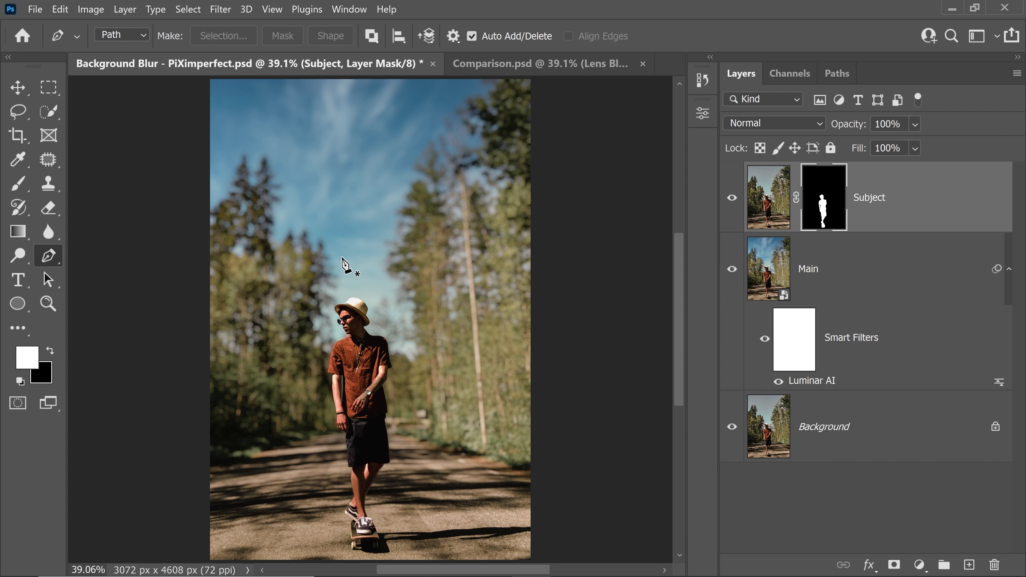
- In Comparison.psd, hide the Lens Blur, Luminar and Tilt Shift results, then reshow Tilt Shift and examine the group's contents
{"action": "left_click", "coordinate": [525, 64]}
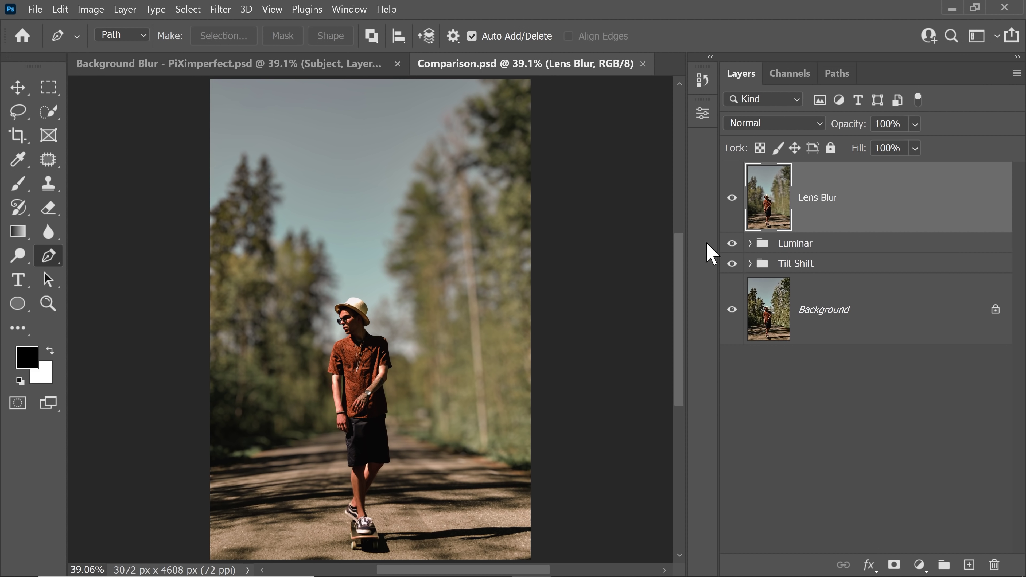
{"action": "left_click_drag", "start_coordinate": [732, 244], "coordinate": [731, 263]}
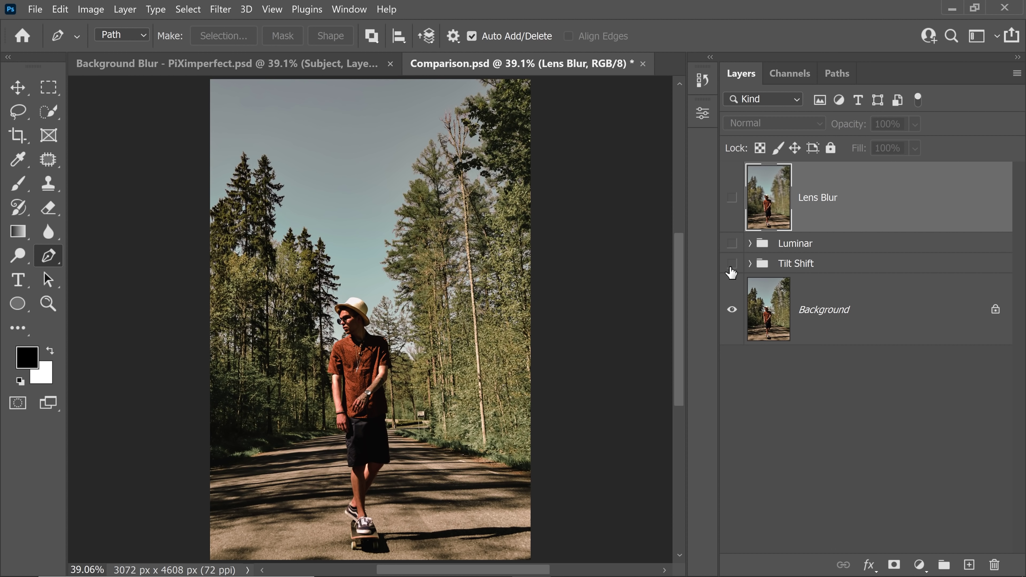
{"action": "left_click", "coordinate": [732, 264]}
{"action": "left_click", "coordinate": [750, 264]}
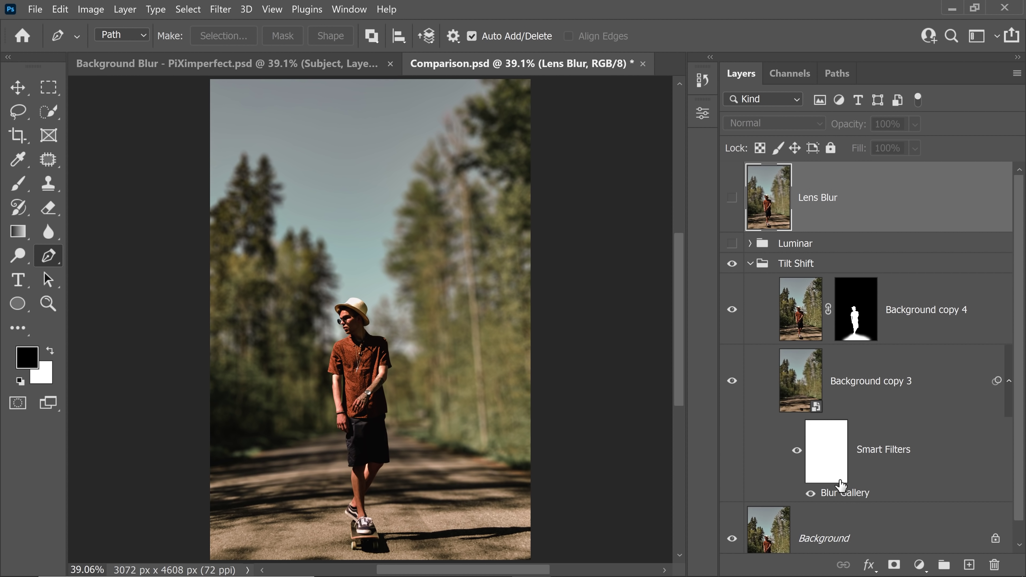
{"action": "left_click", "coordinate": [767, 265]}
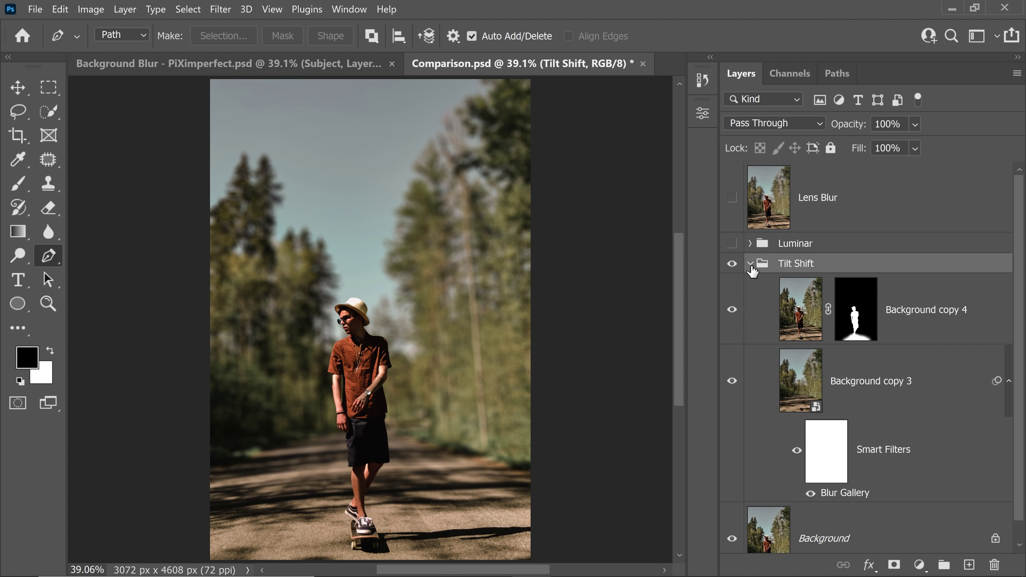
{"action": "left_click", "coordinate": [750, 264]}
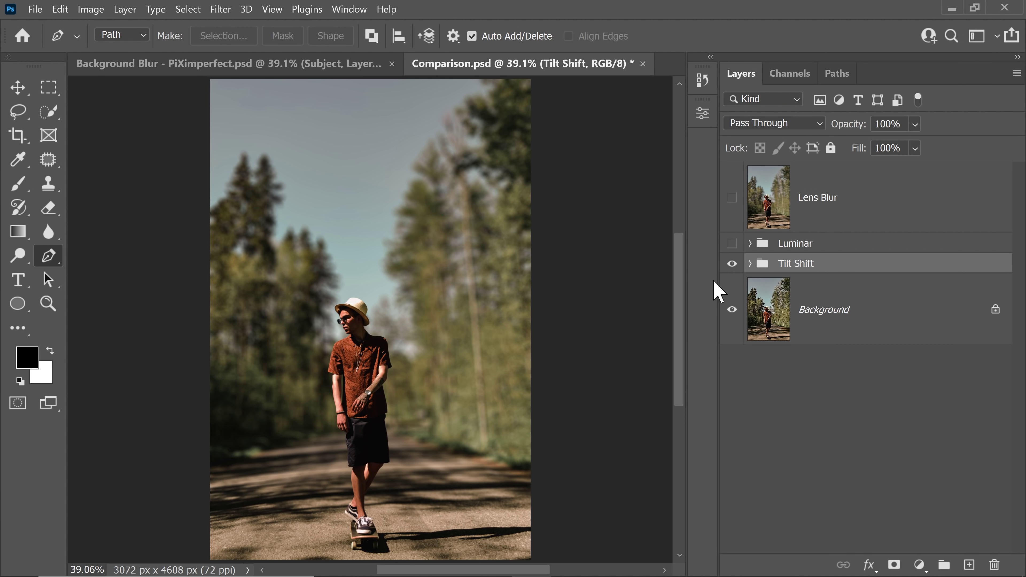
- Compare the Tilt Shift background blur up close with the Luminar result by making the Luminar group visible
{"action": "left_click_drag", "start_coordinate": [294, 320], "coordinate": [350, 336], "text": "ctrl"}
{"action": "left_click_drag", "start_coordinate": [417, 350], "coordinate": [396, 348]}
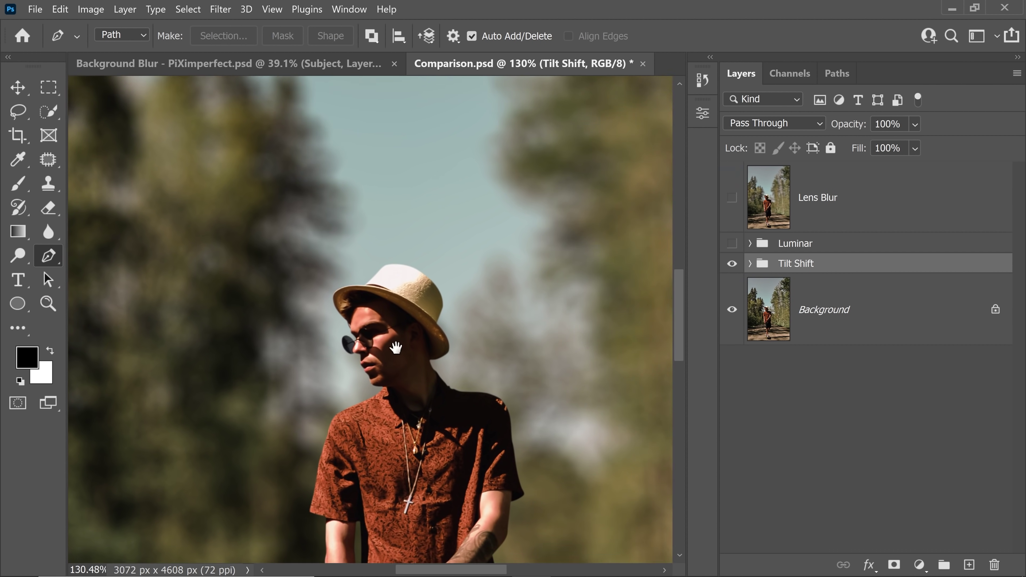
{"action": "left_click_drag", "start_coordinate": [284, 398], "coordinate": [371, 374]}
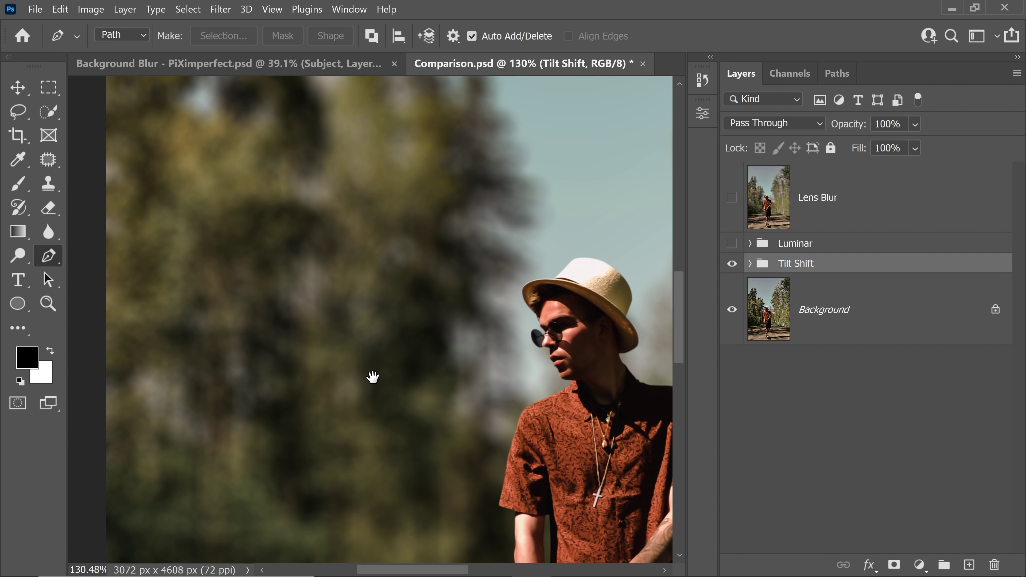
{"action": "left_click", "coordinate": [732, 244]}
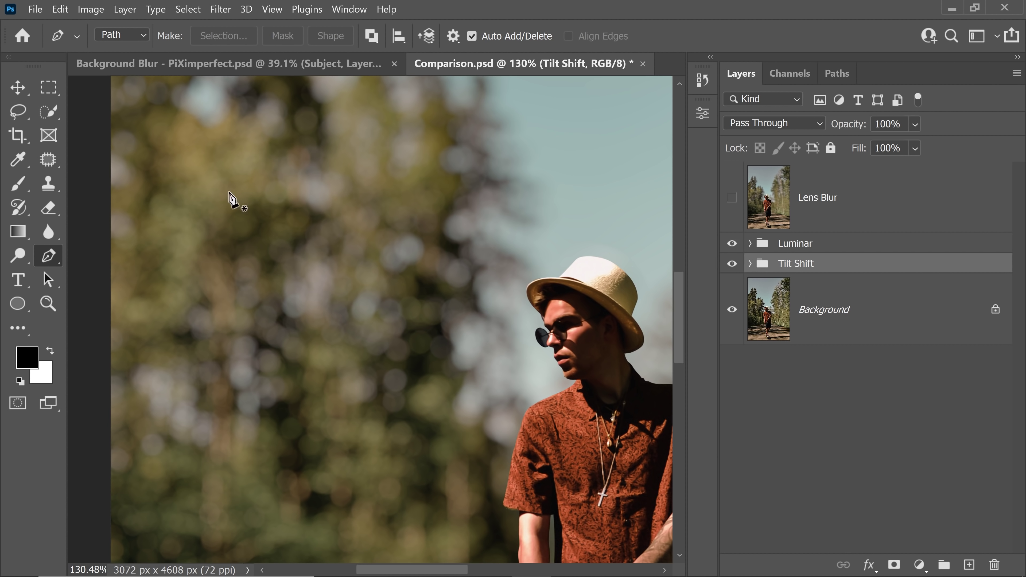
{"action": "left_click_drag", "start_coordinate": [356, 389], "coordinate": [397, 289]}
{"action": "left_click", "coordinate": [403, 289], "text": "ctrl"}
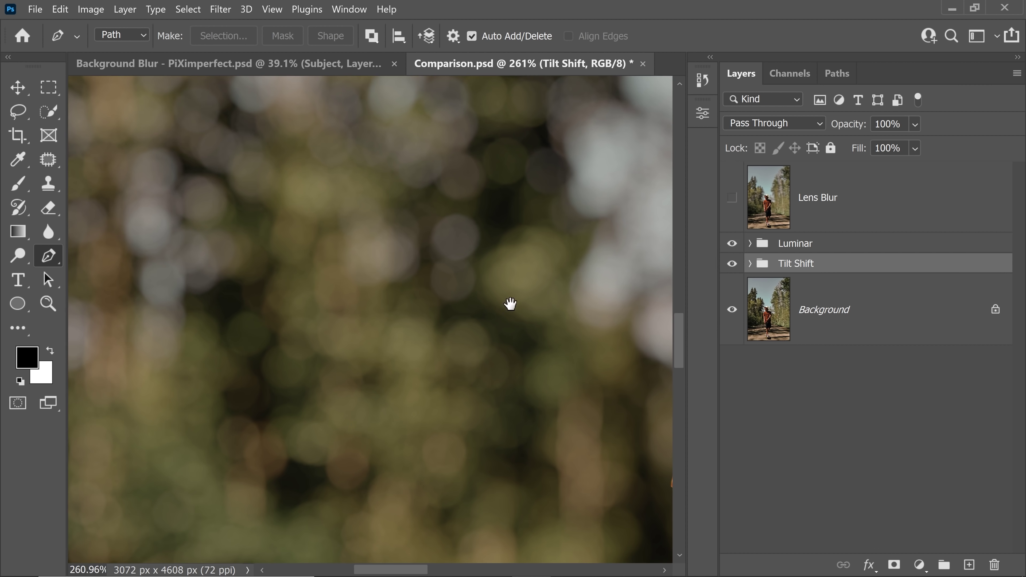
{"action": "left_click_drag", "start_coordinate": [514, 308], "coordinate": [339, 331]}
{"action": "left_click_drag", "start_coordinate": [582, 294], "coordinate": [272, 336]}
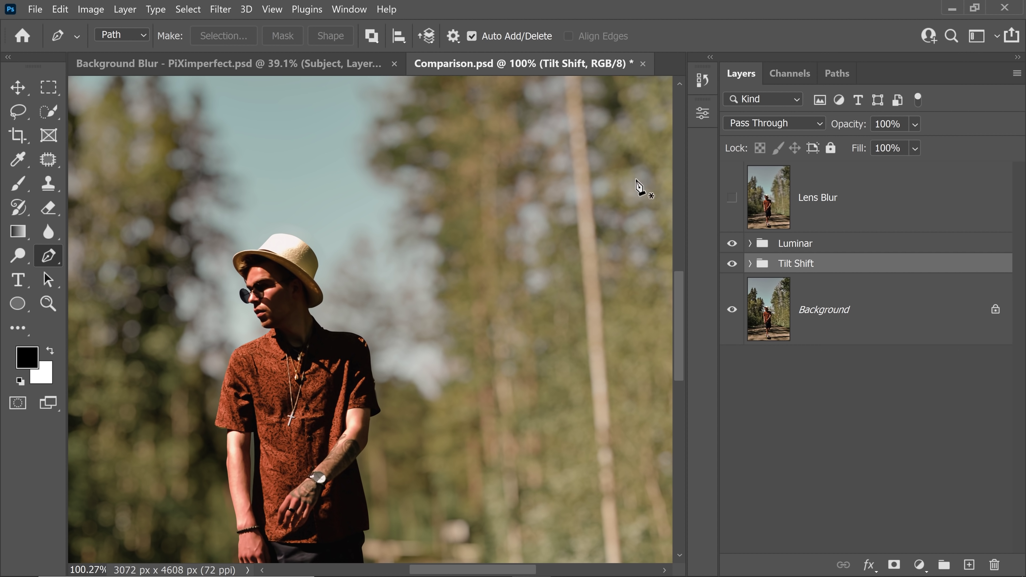
- Compare the Lens Blur layer with the Luminar result, hide Lens Blur again and return to the Background Blur document
{"action": "left_click", "coordinate": [732, 198]}
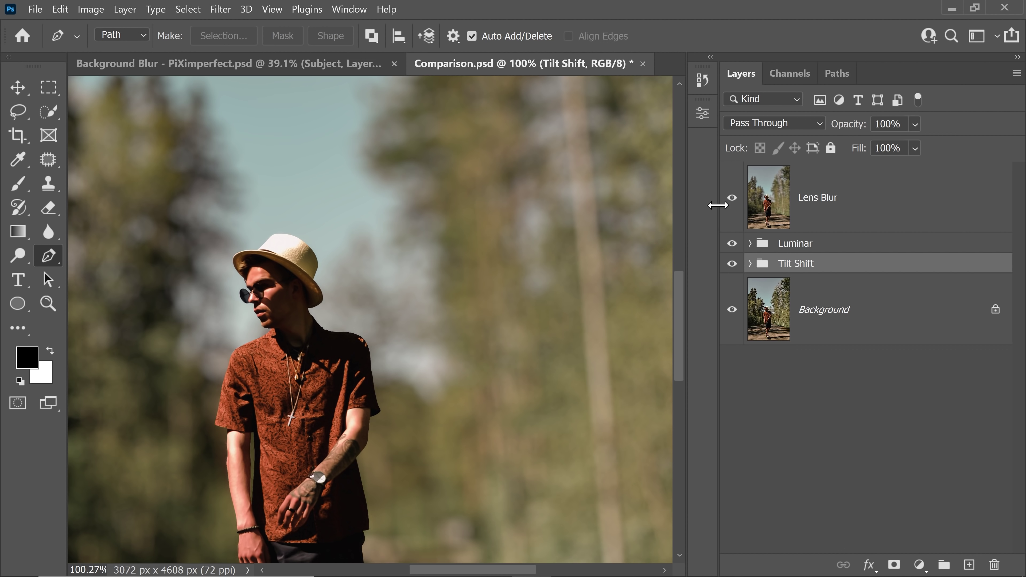
{"action": "left_click_drag", "start_coordinate": [184, 355], "coordinate": [327, 359]}
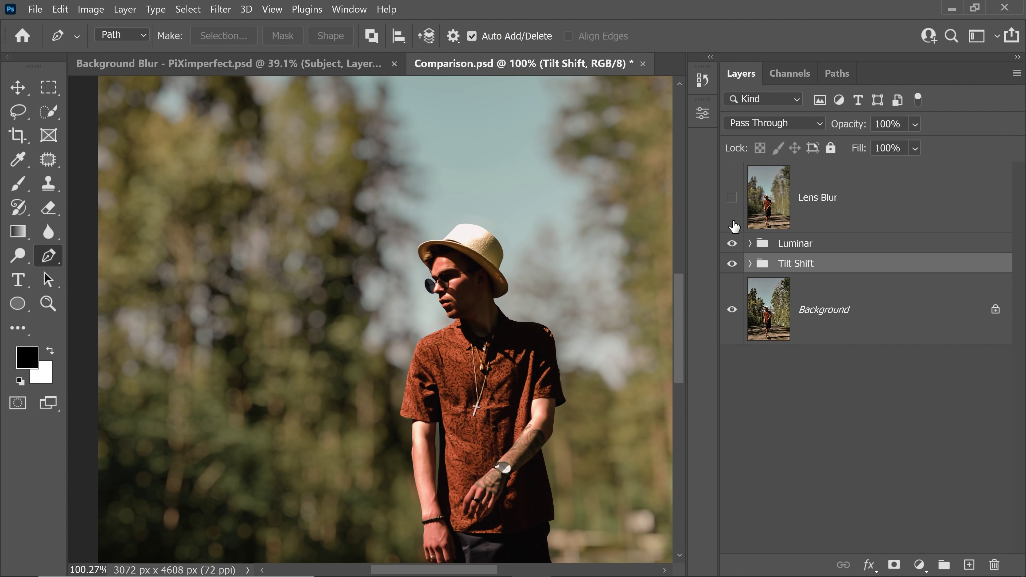
{"action": "key", "text": "ctrl+0"}
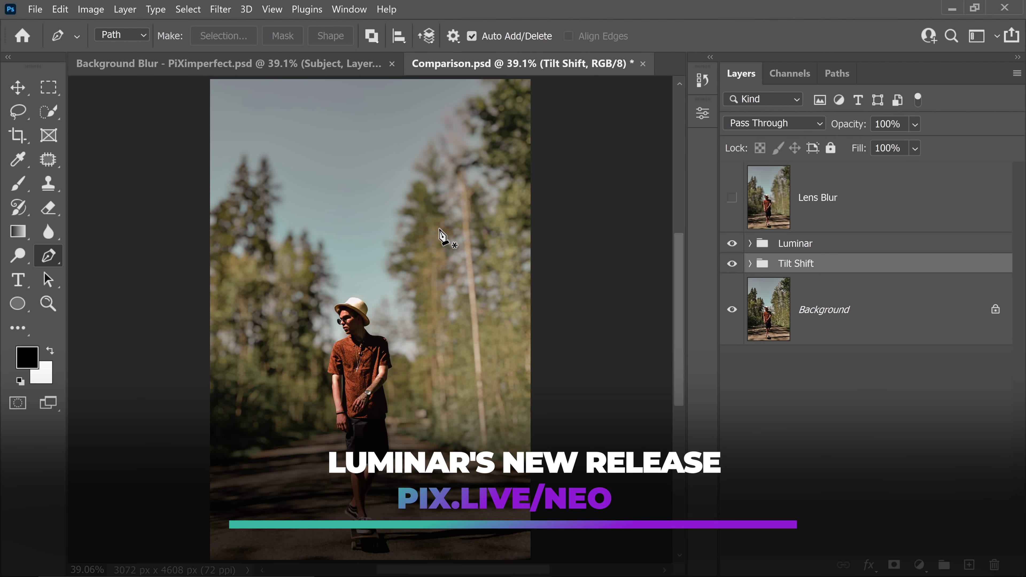
{"action": "left_click", "coordinate": [343, 73]}
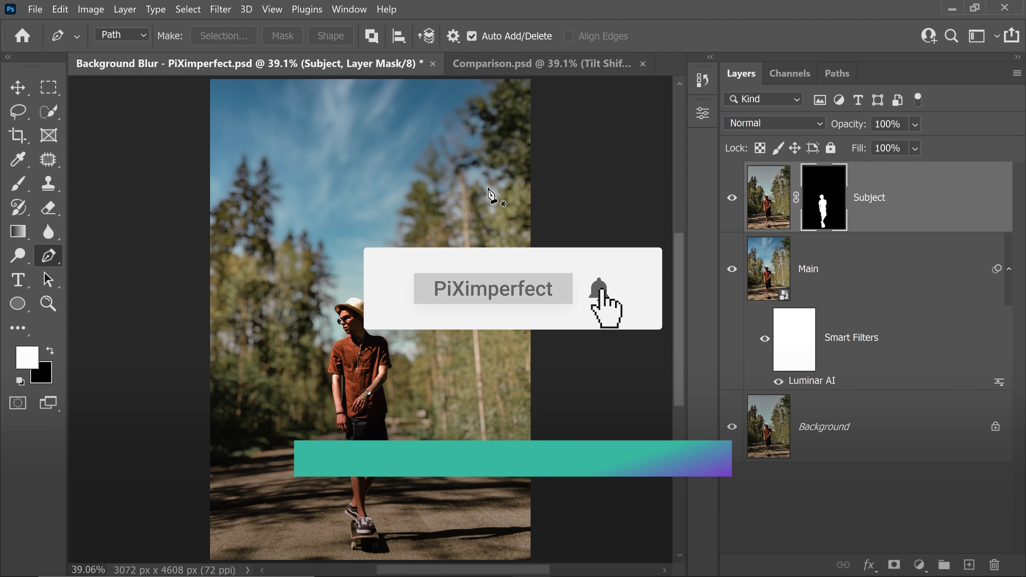